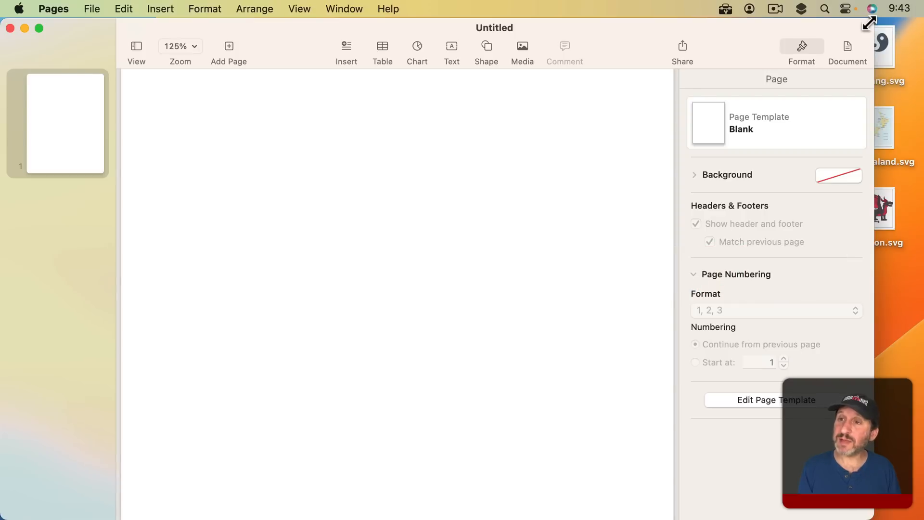
# Step: Place YinYang.svg from the desktop onto the blank page and shift it slightly up, to about X 0.85 in, Y -0.23 in
pyautogui.moveTo(874, 18); pyautogui.dragTo(823, 18)
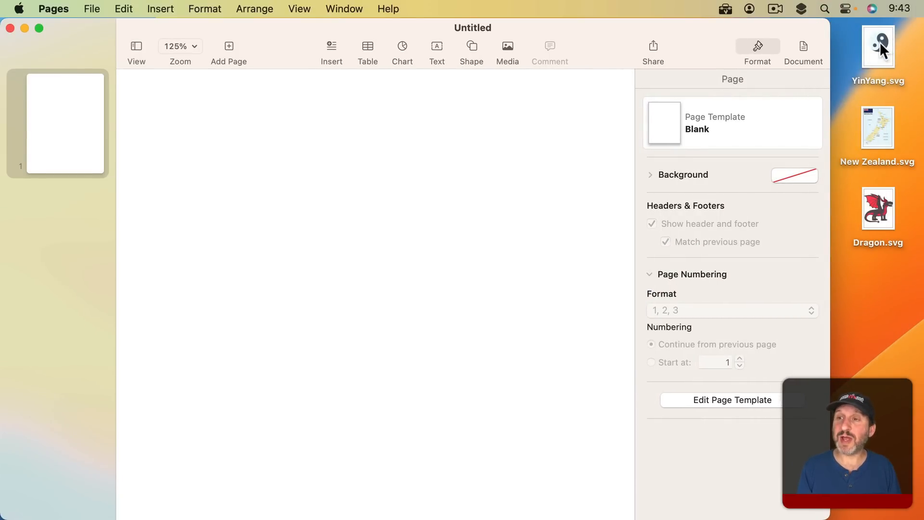
pyautogui.moveTo(879, 42); pyautogui.dragTo(359, 245)
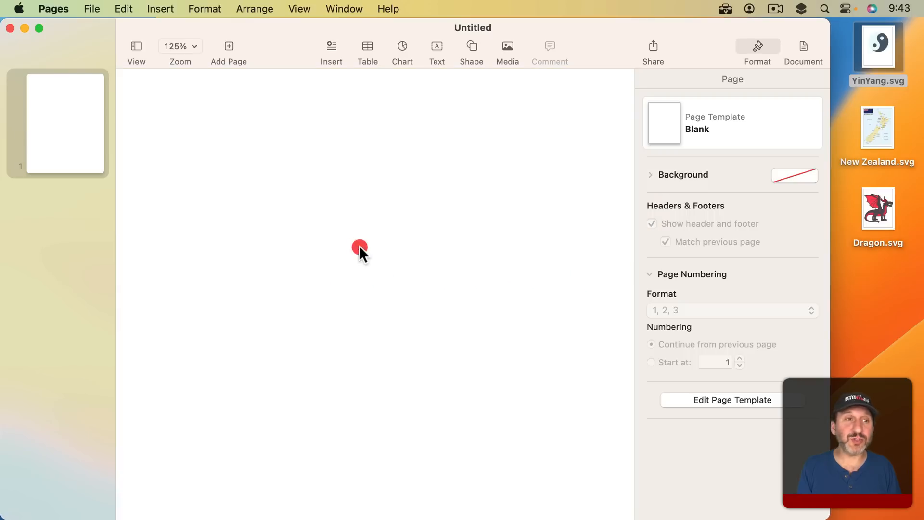
pyautogui.click(155, 9)
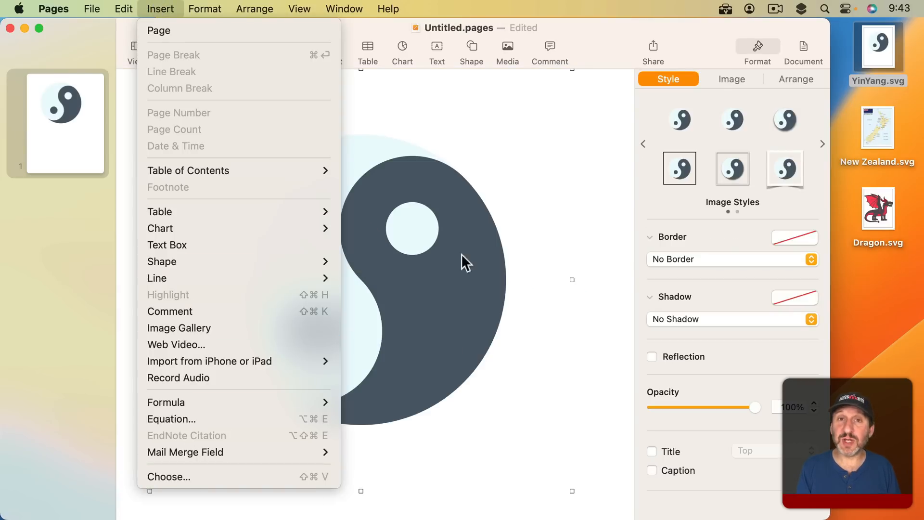
pyautogui.click(512, 103)
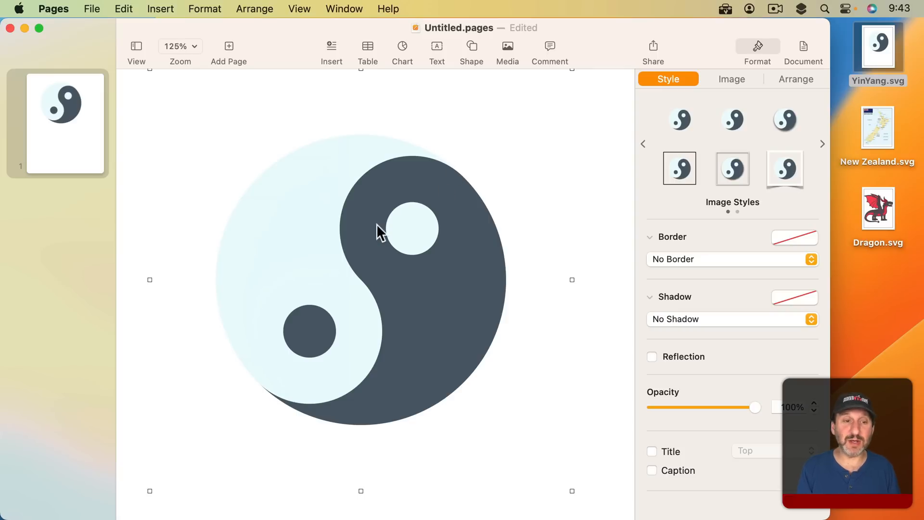
pyautogui.moveTo(327, 227); pyautogui.dragTo(344, 212)
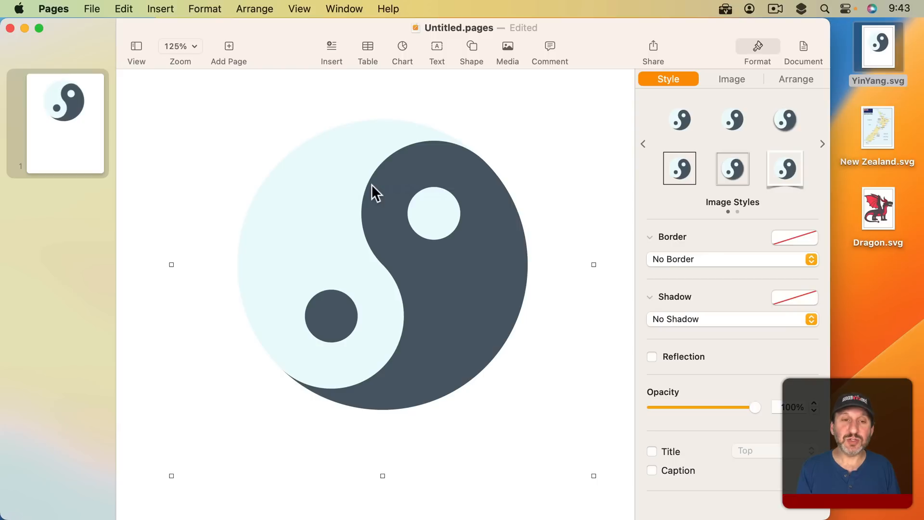
# Step: Enlarge the yin-yang image to a width and height of 10.25 in with proportions constrained
pyautogui.scroll(10, 371, 183)
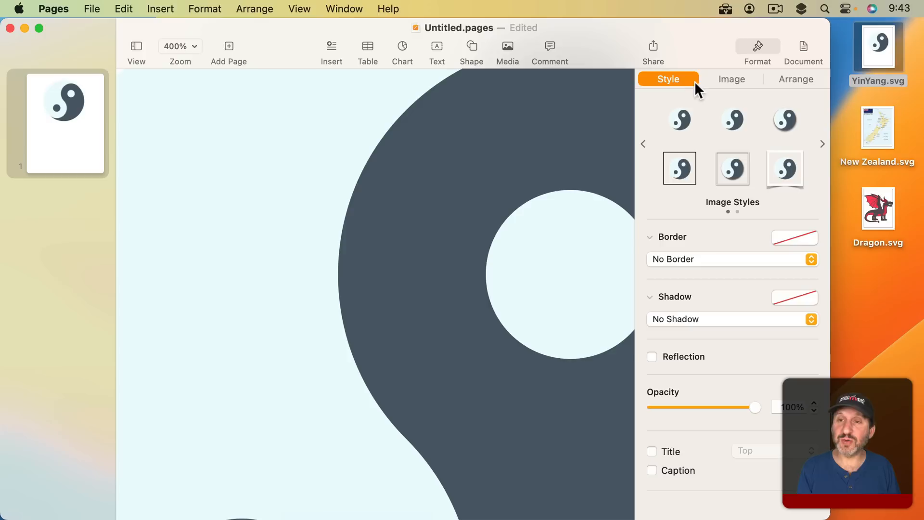
pyautogui.click(779, 79)
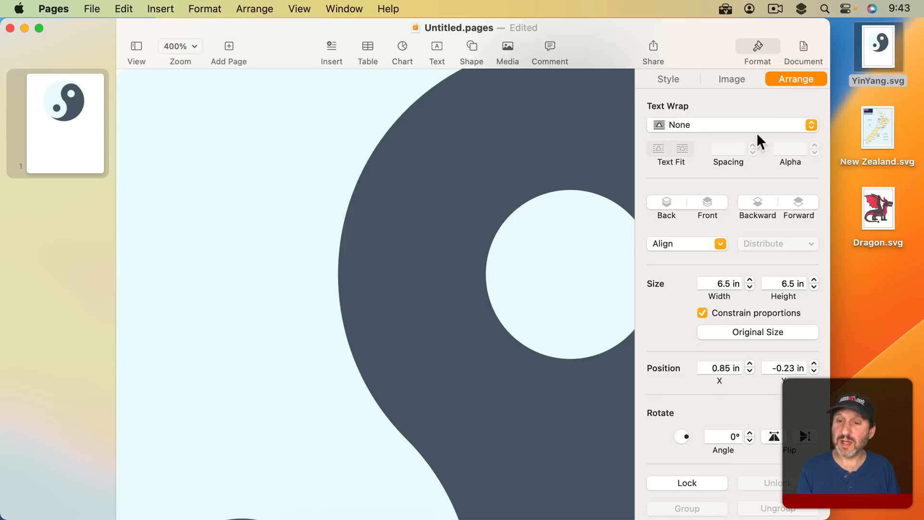
pyautogui.click(749, 278)
pyautogui.click(748, 278)
pyautogui.click(748, 278)
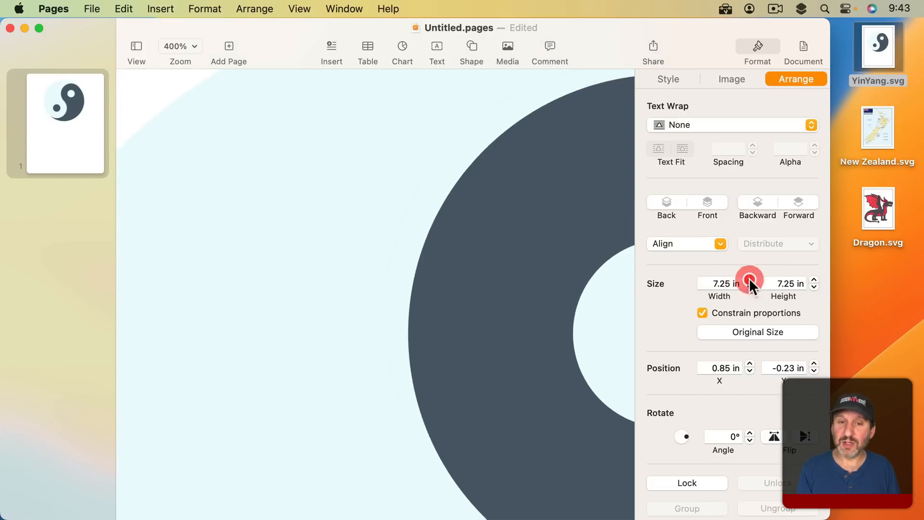
pyautogui.click(749, 278)
pyautogui.click(749, 279)
pyautogui.click(749, 278)
pyautogui.click(749, 278)
pyautogui.click(748, 278)
pyautogui.click(749, 278)
pyautogui.click(749, 278)
pyautogui.click(749, 278)
pyautogui.click(748, 278)
pyautogui.click(749, 279)
pyautogui.click(749, 278)
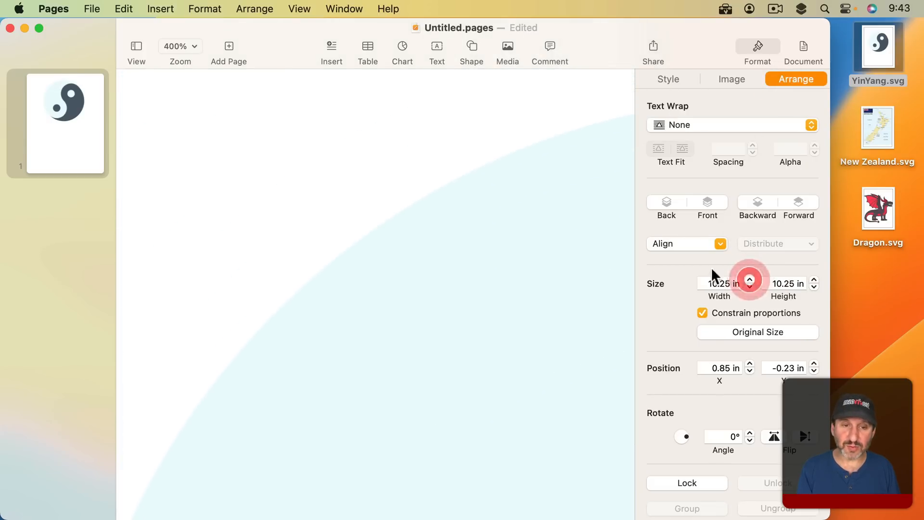
# Step: Reposition the enlarged yin-yang image in the upper part of the page, at about X -0.88 in, Y -0.93 in
pyautogui.moveTo(524, 260); pyautogui.dragTo(151, 156)
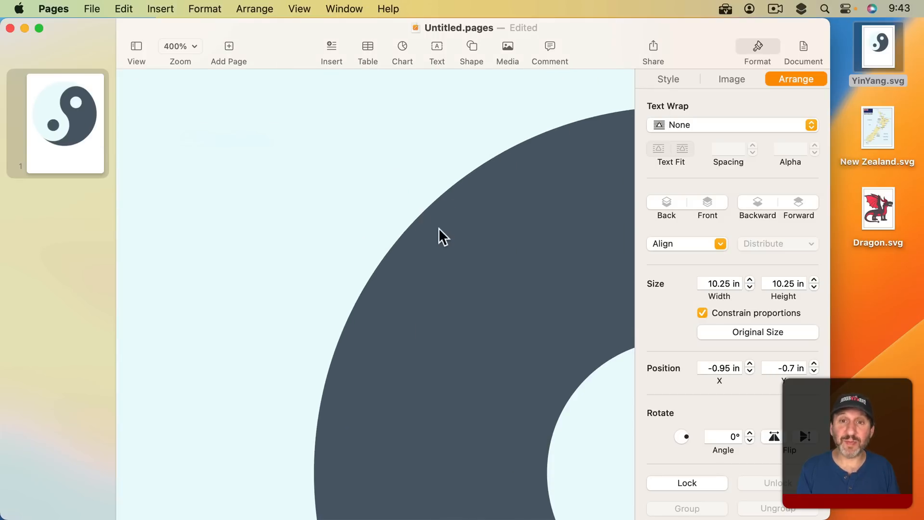
pyautogui.click(188, 46)
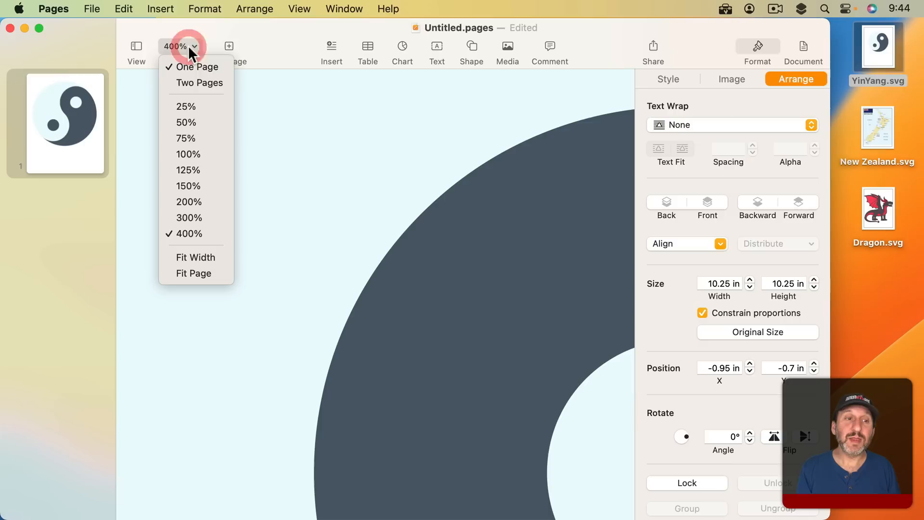
pyautogui.click(202, 154)
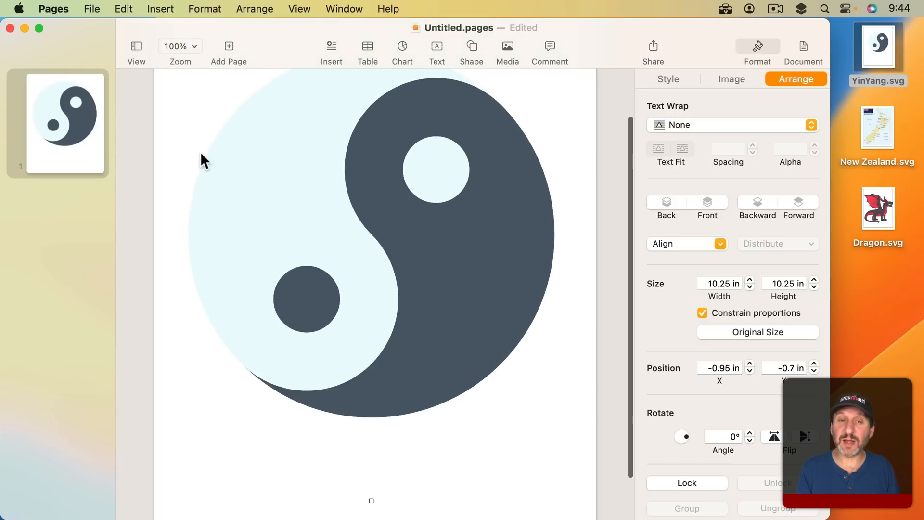
pyautogui.scroll(3, 321, 165)
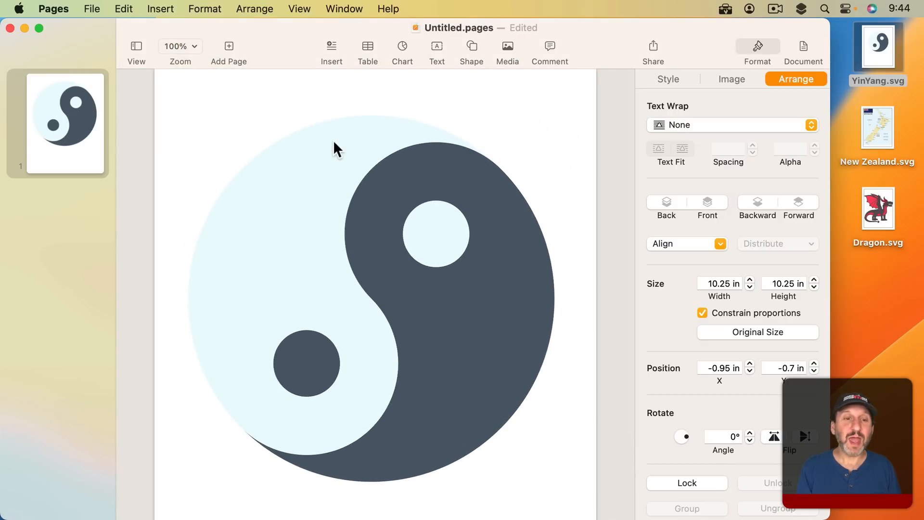
pyautogui.moveTo(309, 266); pyautogui.dragTo(312, 226)
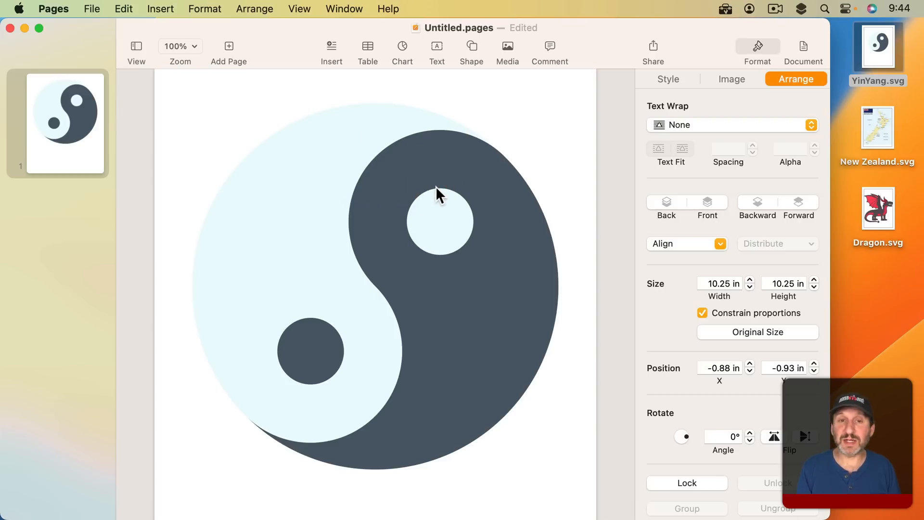
# Step: Move the yin-yang image lower and add a horse shape from the Animals category above it, enlarged to about 4.39 by 3.76 in
pyautogui.moveTo(435, 186); pyautogui.dragTo(328, 380)
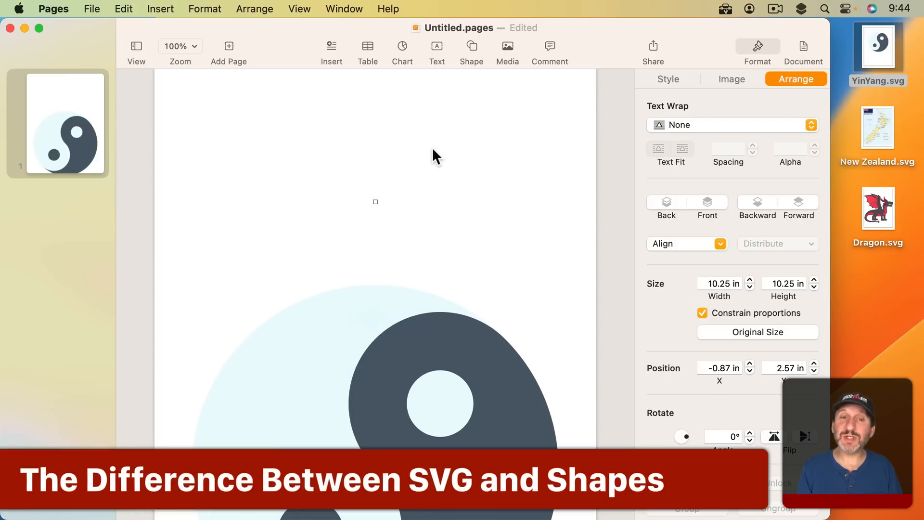
pyautogui.click(471, 48)
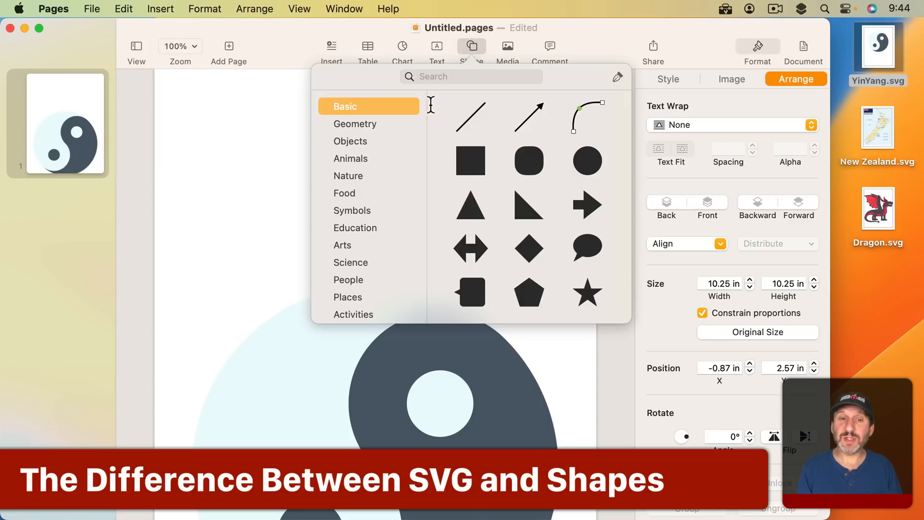
pyautogui.click(368, 158)
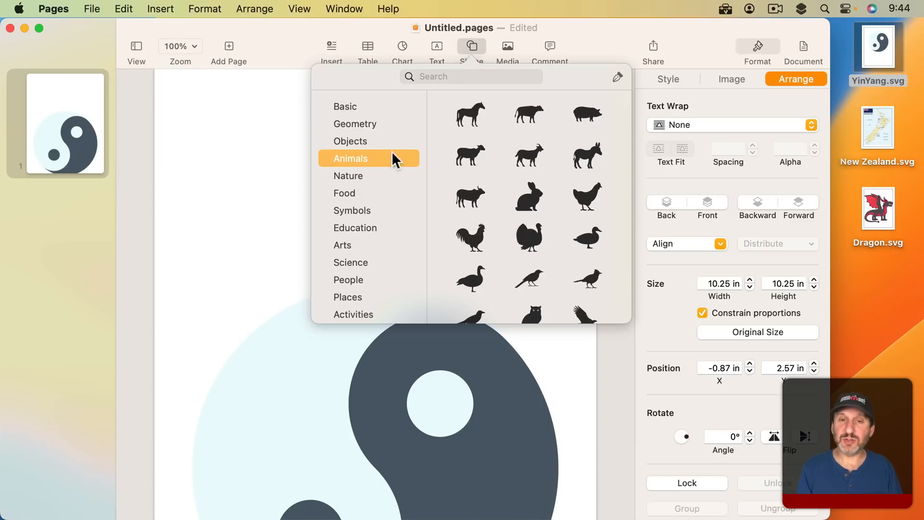
pyautogui.click(474, 128)
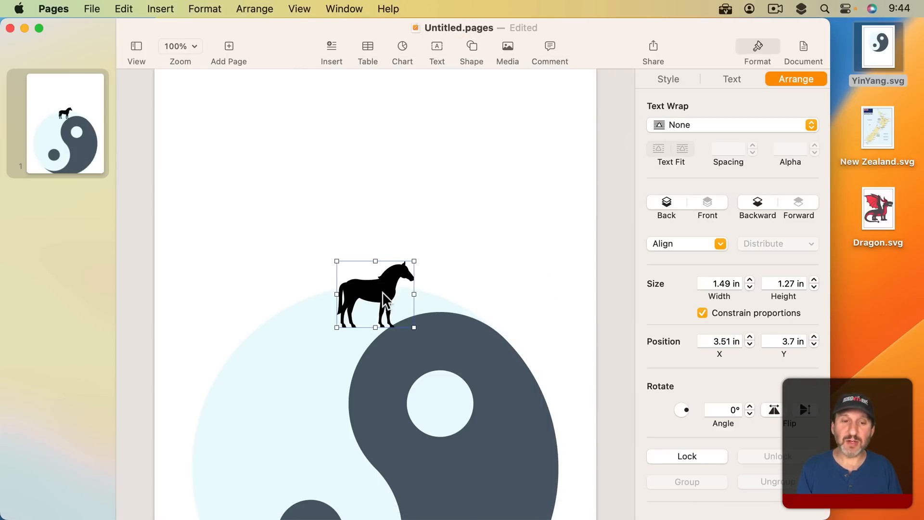
pyautogui.moveTo(389, 308); pyautogui.dragTo(321, 170)
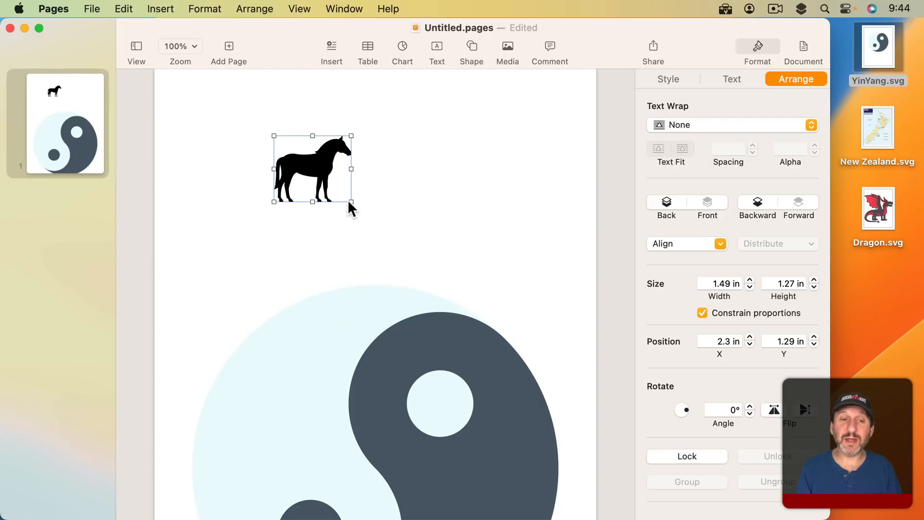
pyautogui.moveTo(349, 199); pyautogui.dragTo(535, 289)
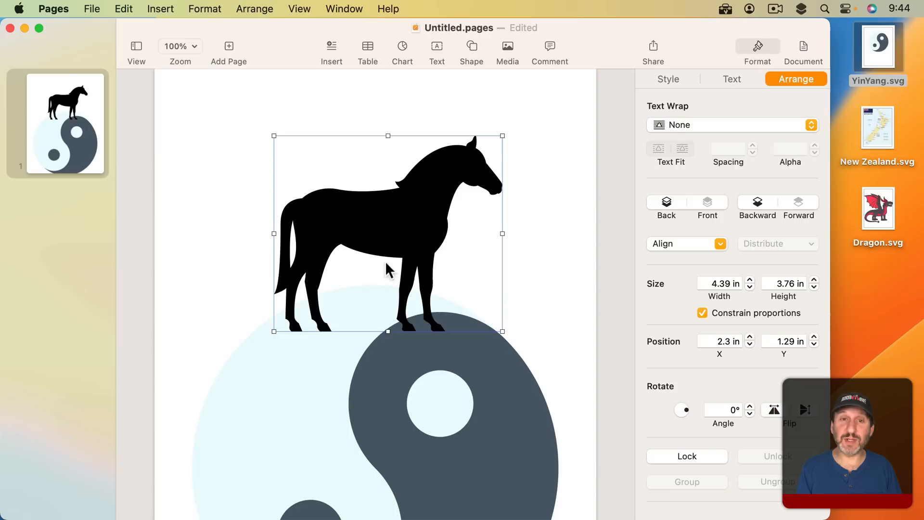
# Step: Delete the horse shape and move the yin-yang image back up to about Y -0.95 in
pyautogui.press('BackSpace')
pyautogui.moveTo(394, 294); pyautogui.dragTo(394, 113)
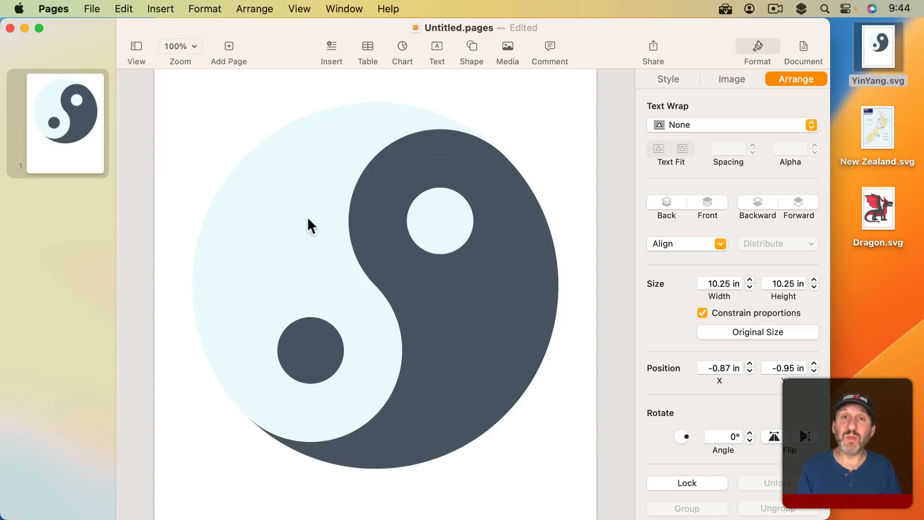
# Step: Add a rabbit shape from the Animals category and place it over the light upper part of the yin-yang
pyautogui.click(472, 46)
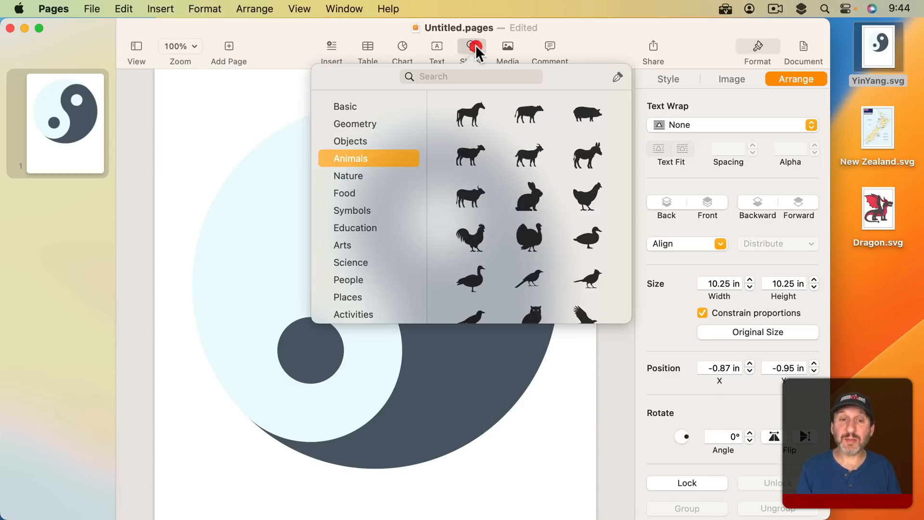
pyautogui.click(529, 197)
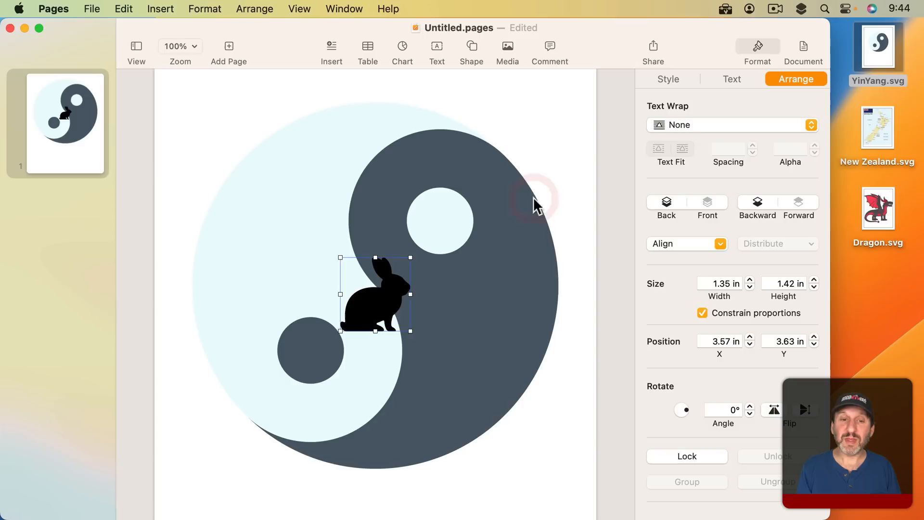
pyautogui.moveTo(381, 330); pyautogui.dragTo(338, 193)
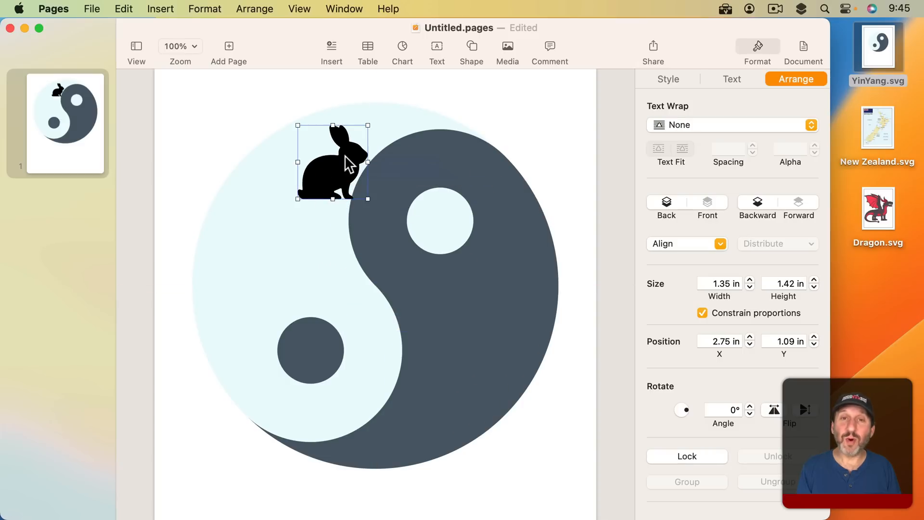
# Step: Give the rabbit shape a light turquoise color fill and a darker turquoise line border
pyautogui.click(673, 79)
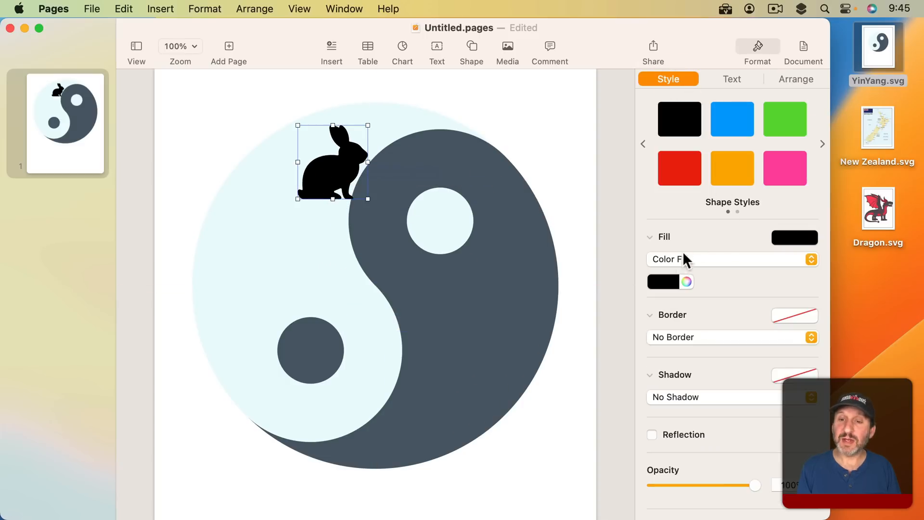
pyautogui.click(671, 281)
pyautogui.click(630, 313)
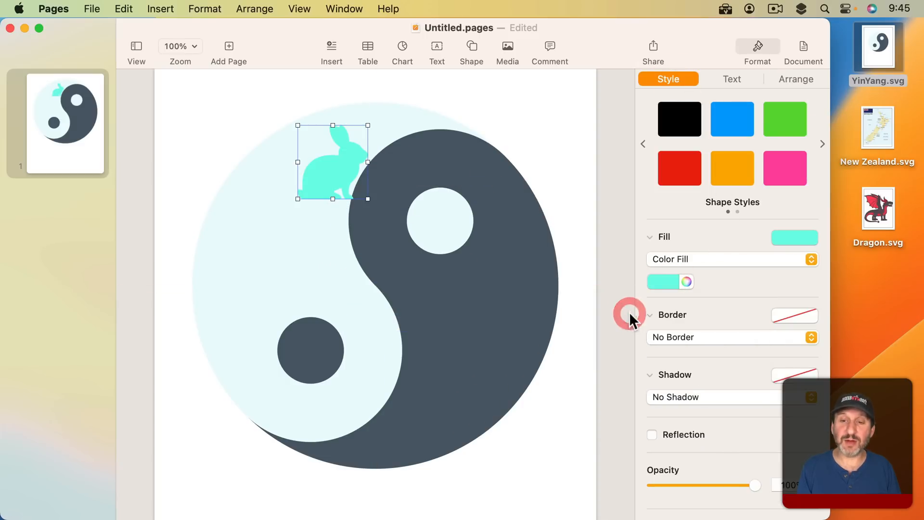
pyautogui.click(657, 335)
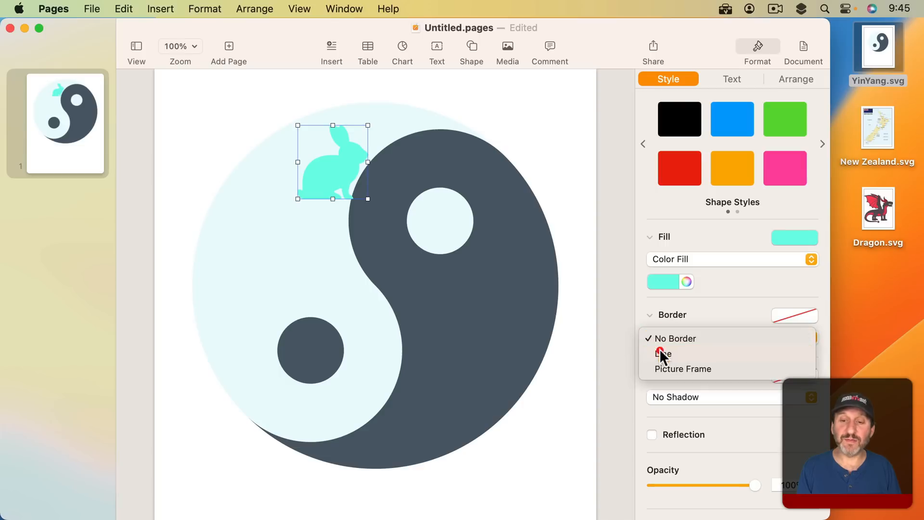
pyautogui.click(660, 350)
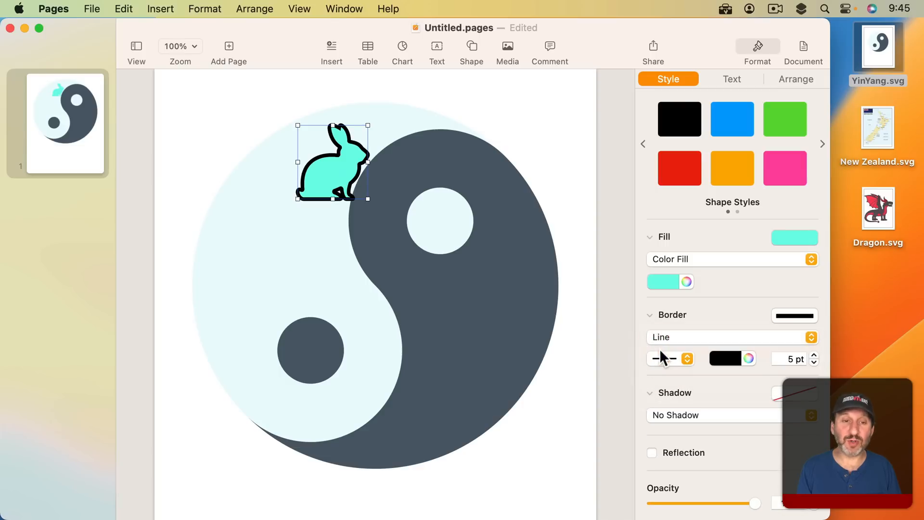
pyautogui.click(731, 357)
pyautogui.click(689, 408)
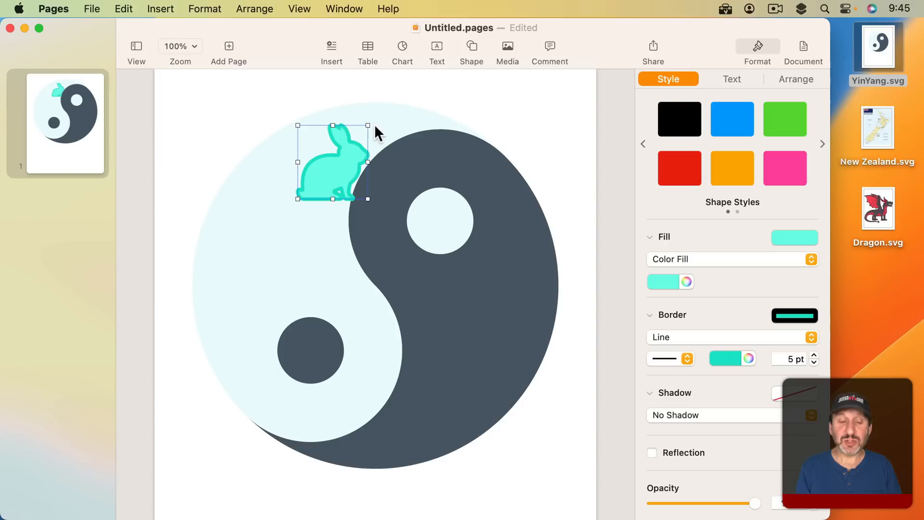
# Step: Delete the rabbit shape and reselect the yin-yang image
pyautogui.press('BackSpace')
pyautogui.click(308, 162)
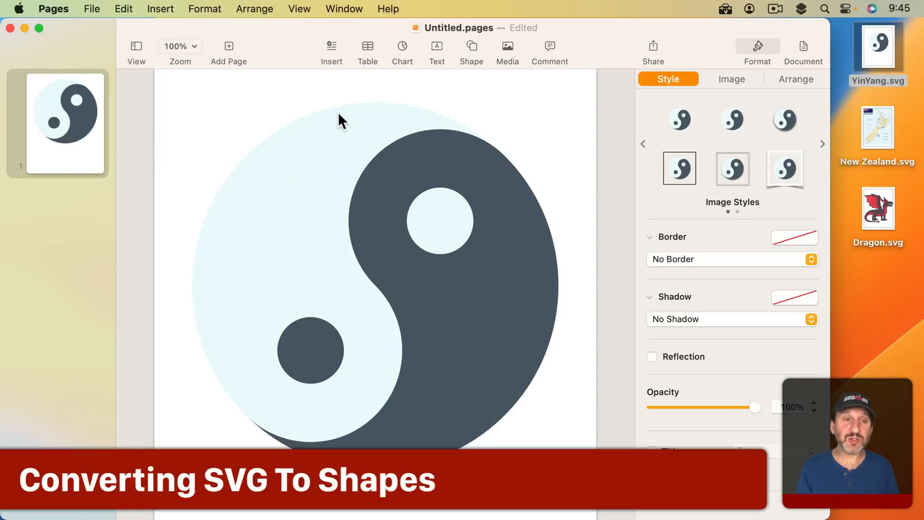
# Step: Break the yin-yang SVG image apart into shapes and scale the resulting group down to about 6.44 in
pyautogui.click(348, 136)
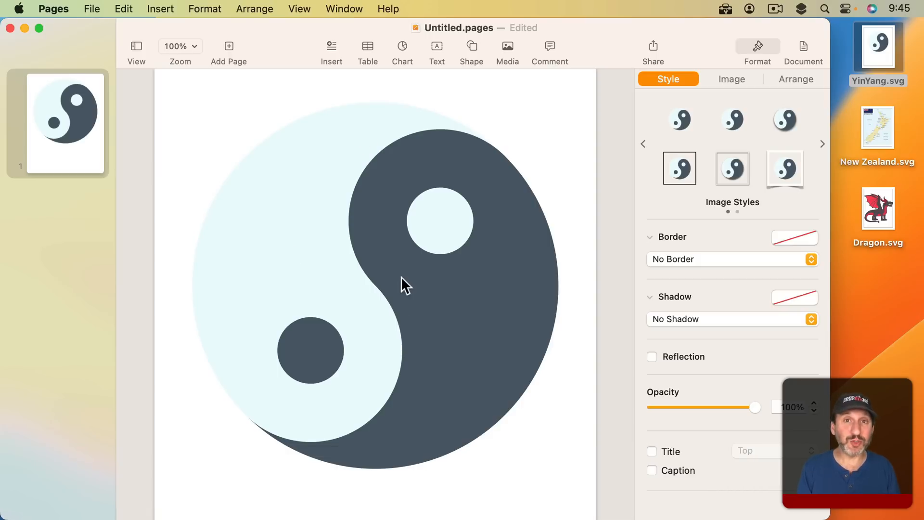
pyautogui.click(192, 8)
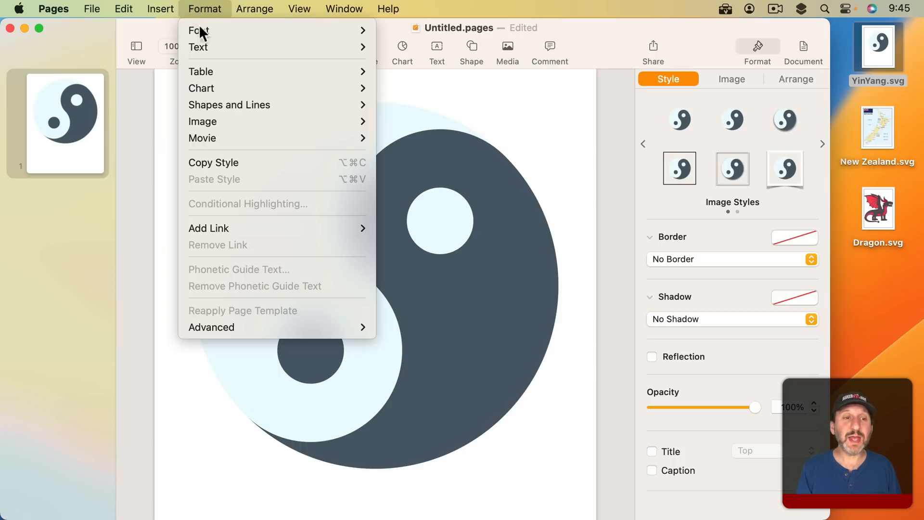
pyautogui.moveTo(216, 103)
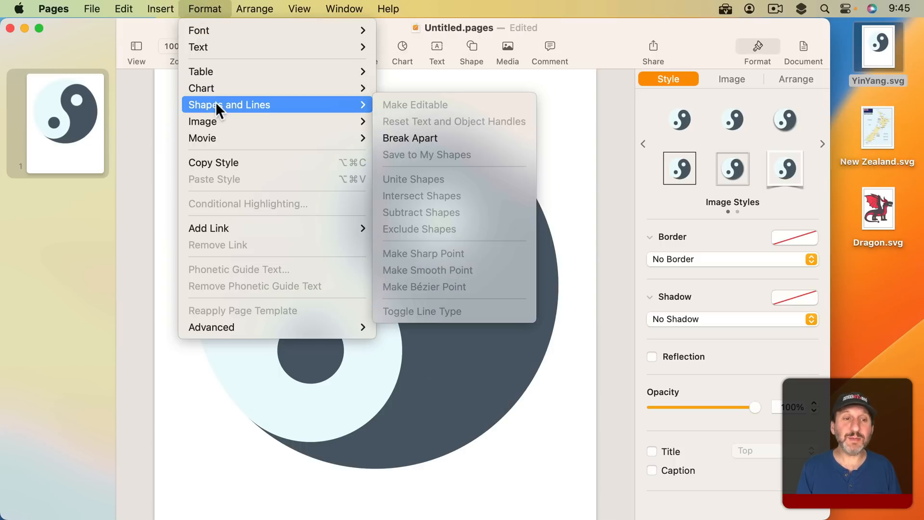
pyautogui.click(411, 136)
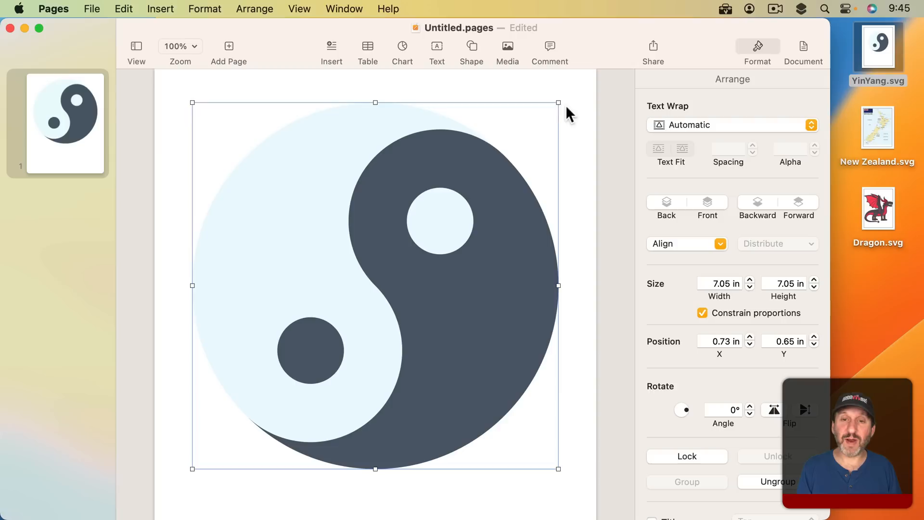
pyautogui.moveTo(558, 102); pyautogui.dragTo(520, 129)
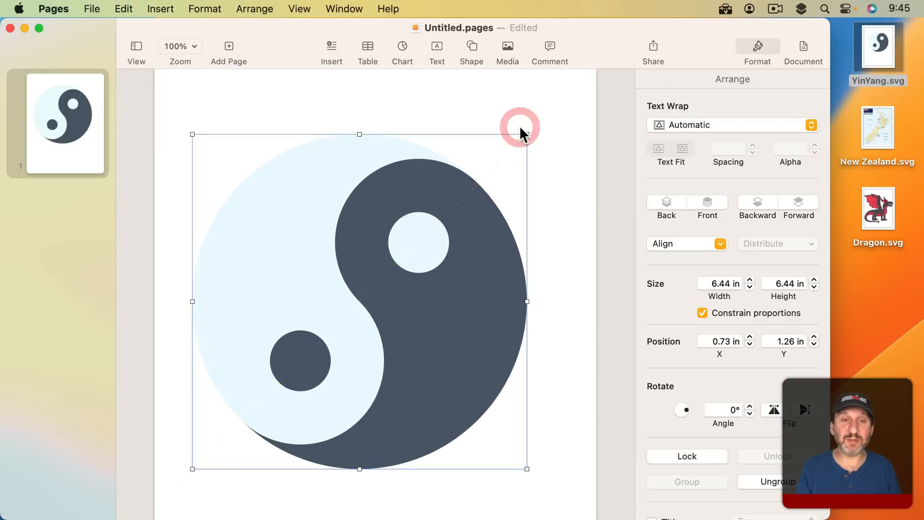
# Step: Move the yin-yang group to about X 0.63 in, Y 0.61 in and ungroup it into separate shapes
pyautogui.moveTo(338, 226); pyautogui.dragTo(328, 202)
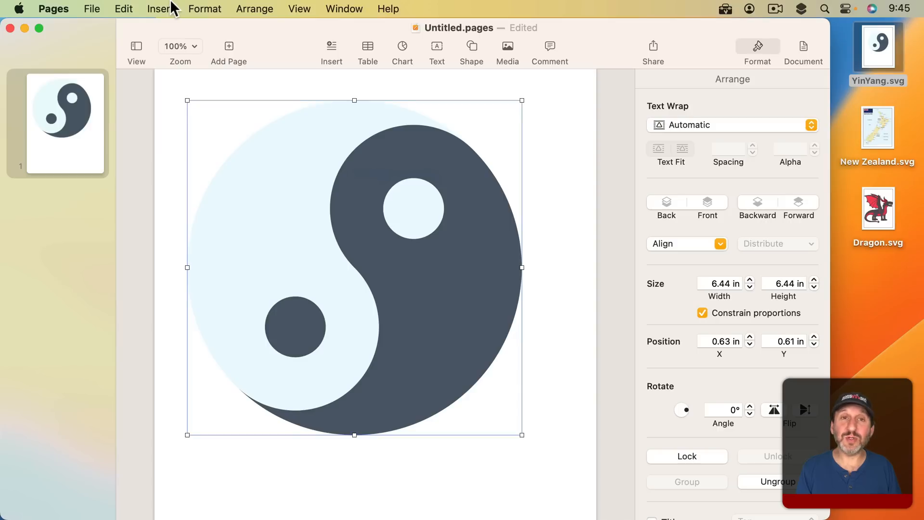
pyautogui.click(197, 8)
pyautogui.moveTo(229, 107)
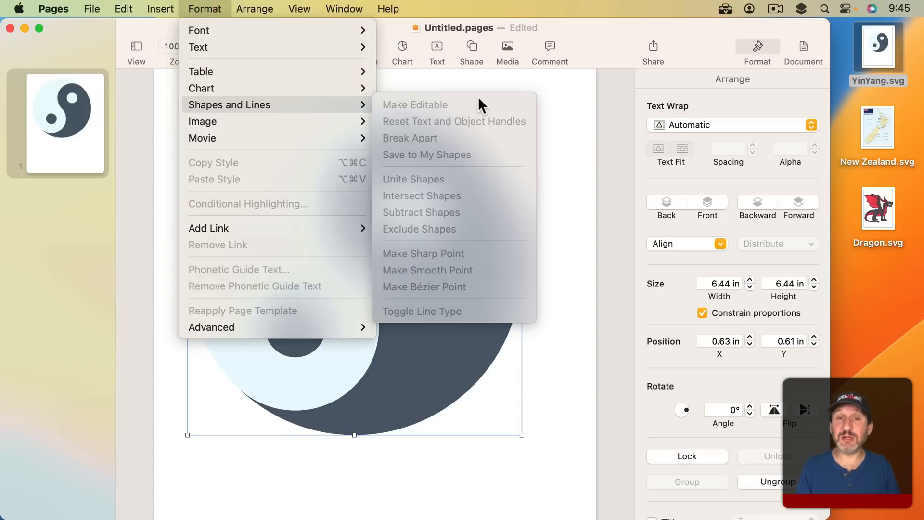
pyautogui.click(454, 82)
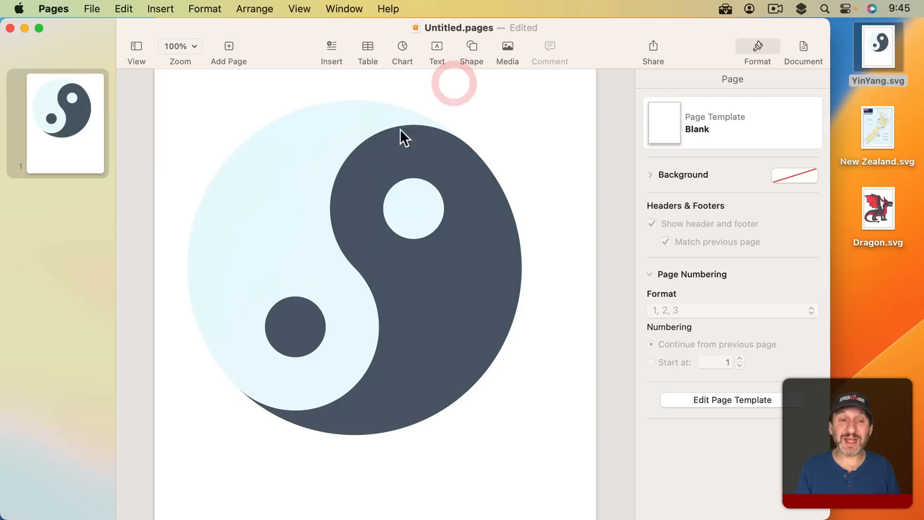
pyautogui.click(367, 146)
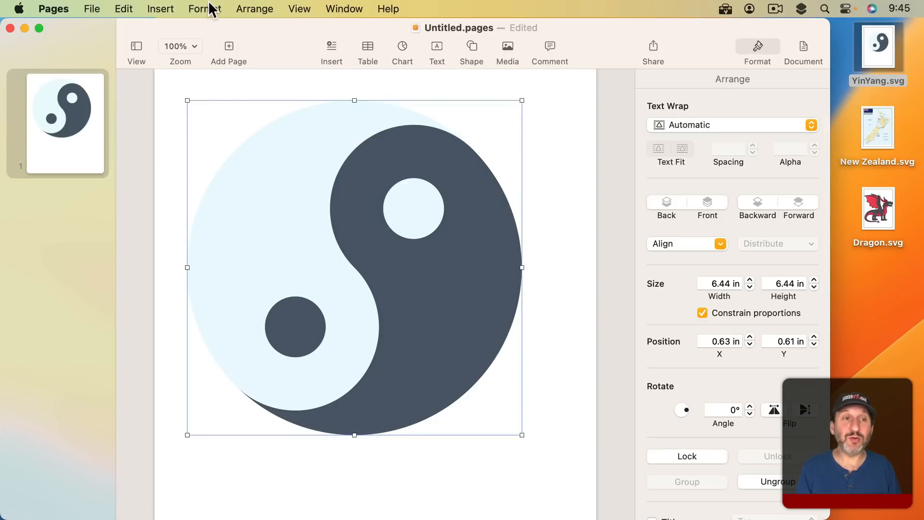
pyautogui.click(253, 9)
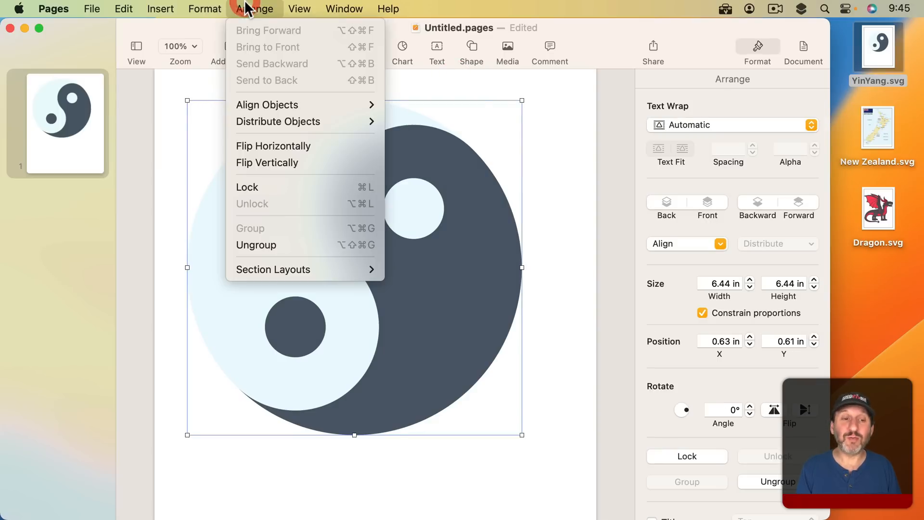
pyautogui.click(273, 246)
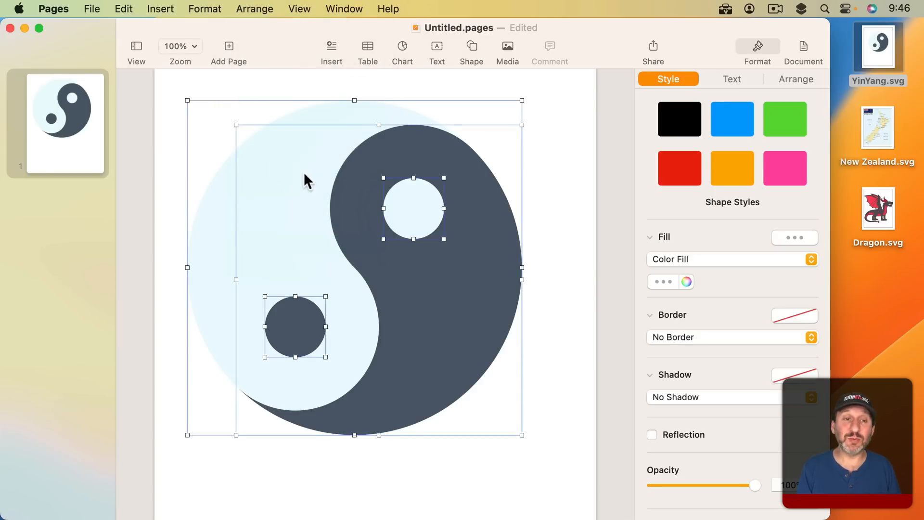
# Step: Select the light circle, dark circle, light part and dark part one at a time to examine the separate shapes
pyautogui.click(553, 165)
pyautogui.click(428, 197)
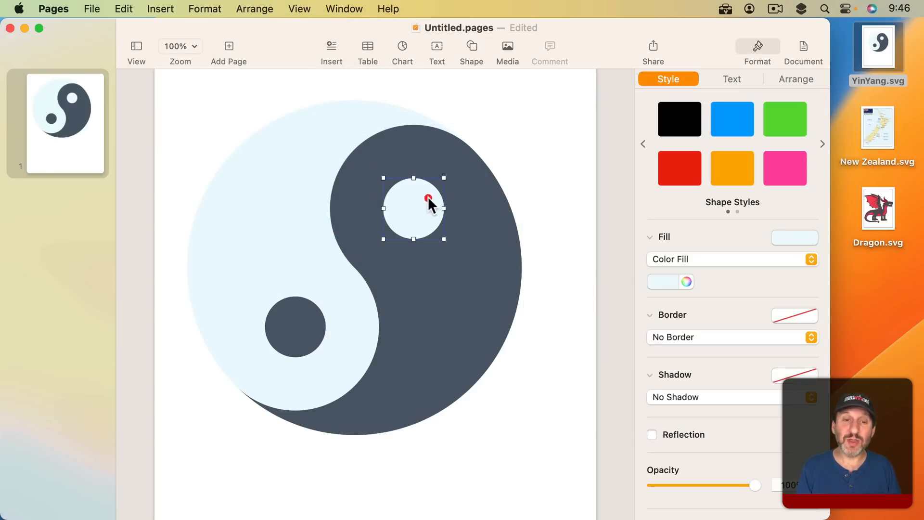
pyautogui.click(310, 313)
pyautogui.click(316, 168)
pyautogui.click(417, 150)
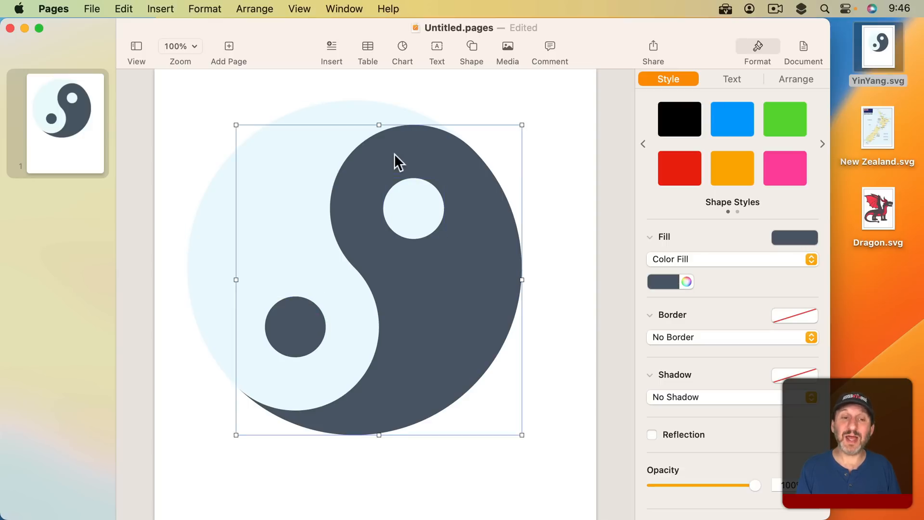
# Step: Try to make the small dark circle of the yin-yang editable
pyautogui.click(308, 311)
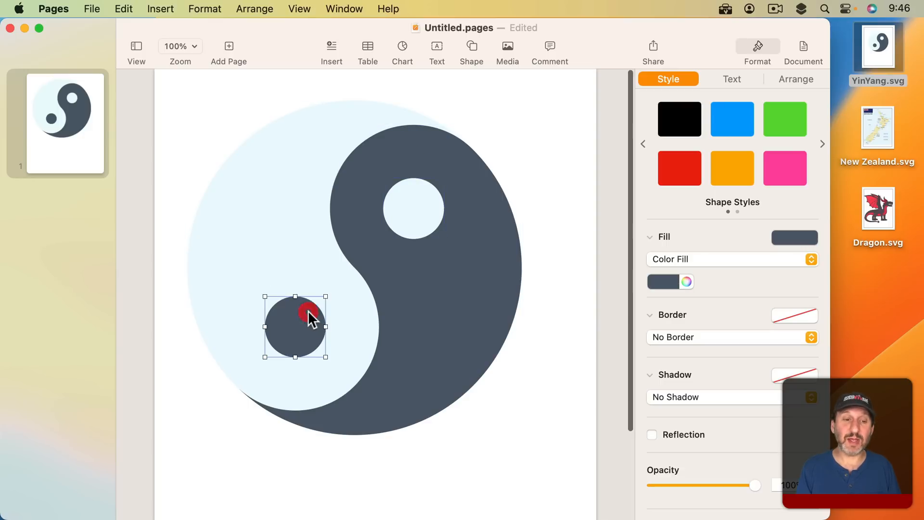
pyautogui.click(212, 7)
pyautogui.moveTo(226, 103)
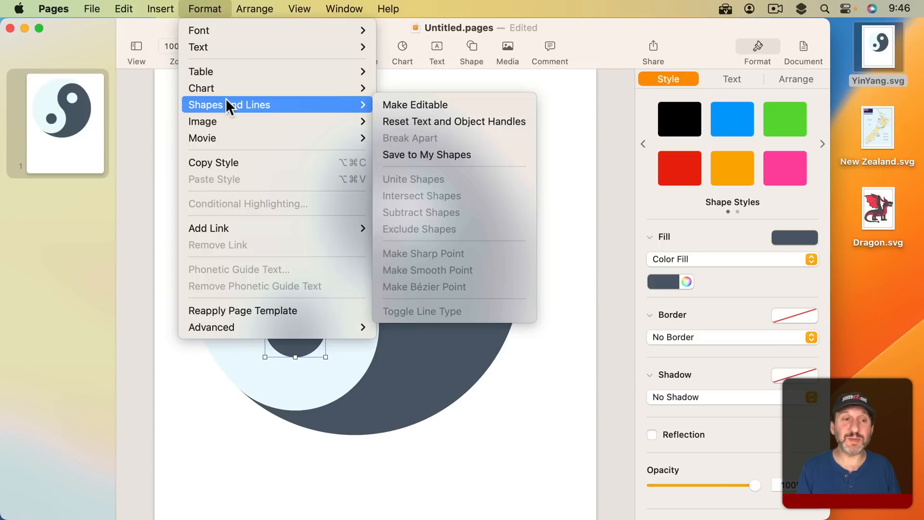
pyautogui.click(409, 102)
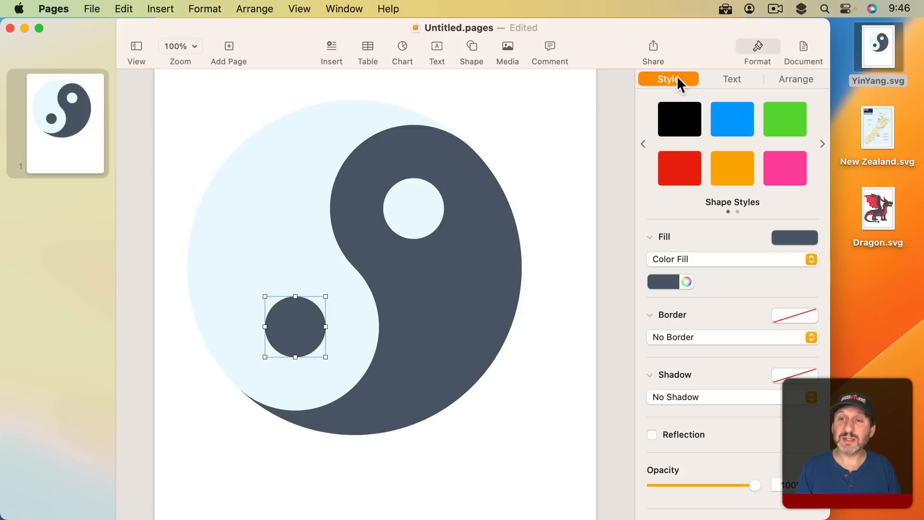
# Step: Try a light blue color fill on the small dark circle and undo it
pyautogui.click(671, 281)
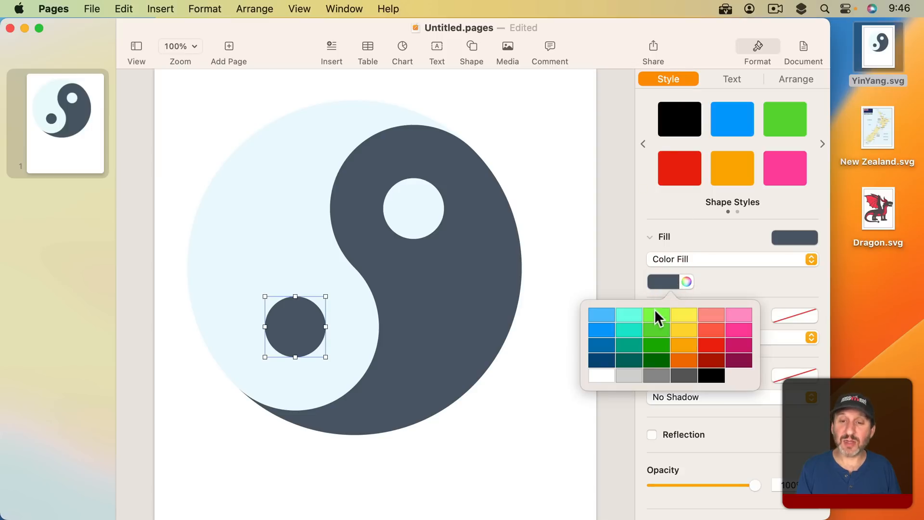
pyautogui.click(604, 319)
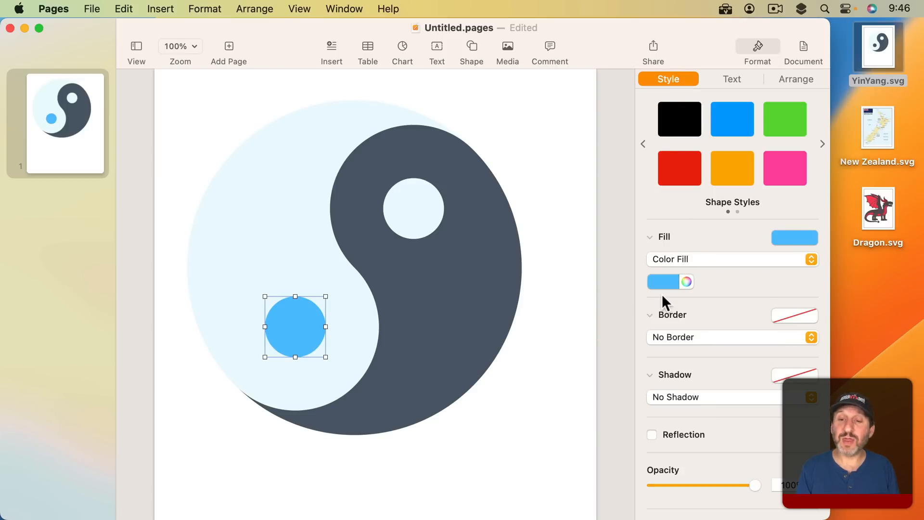
pyautogui.press('super+z')
# Step: Give the small dark circle a 5 pt turquoise line border
pyautogui.click(661, 338)
pyautogui.click(660, 353)
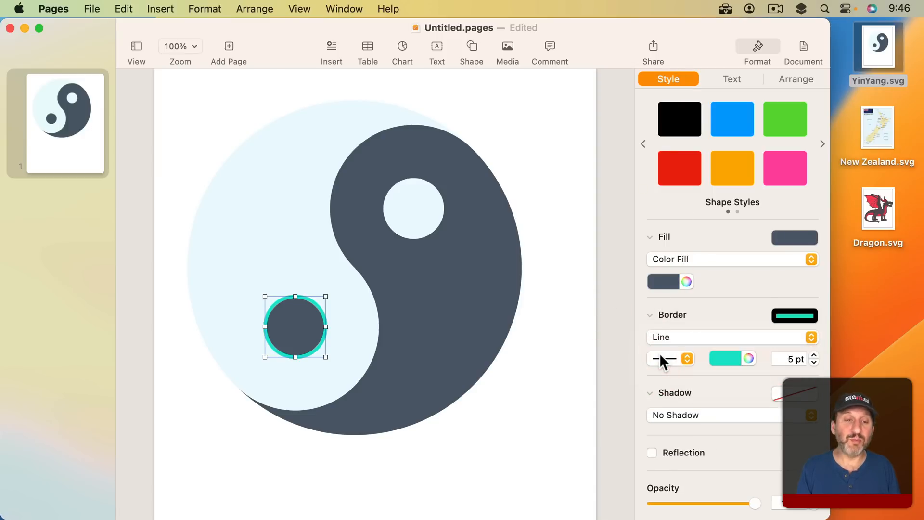
# Step: Delete all the yin-yang shapes and place Dragon.svg from the desktop in the upper part of the page
pyautogui.press('super+a')
pyautogui.press('BackSpace')
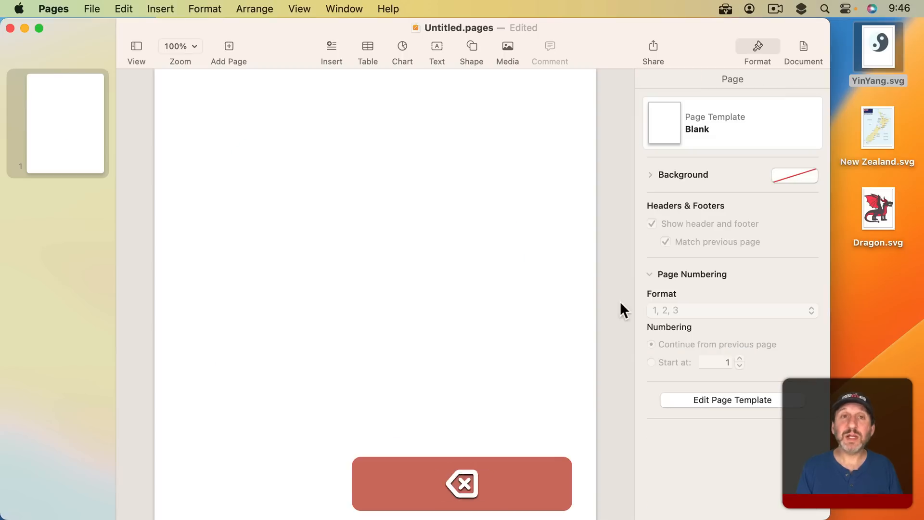
pyautogui.moveTo(888, 204); pyautogui.dragTo(376, 240)
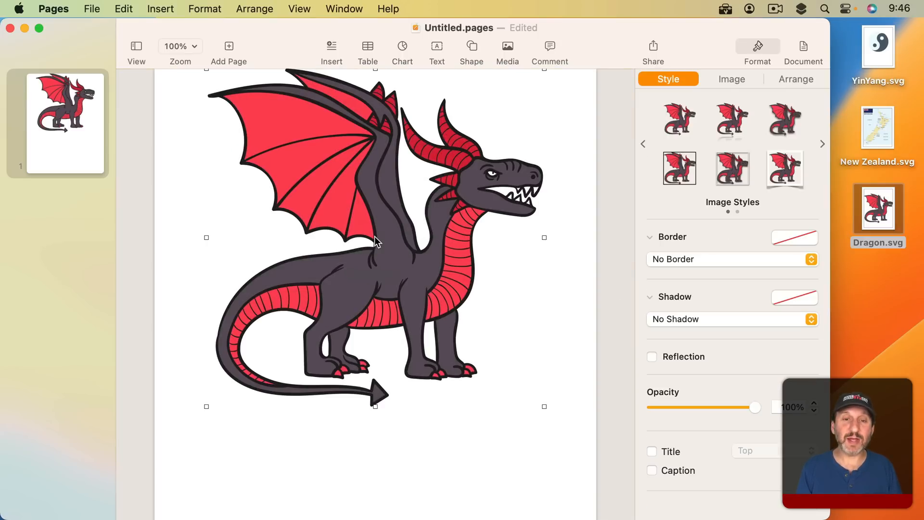
pyautogui.moveTo(359, 170); pyautogui.dragTo(340, 203)
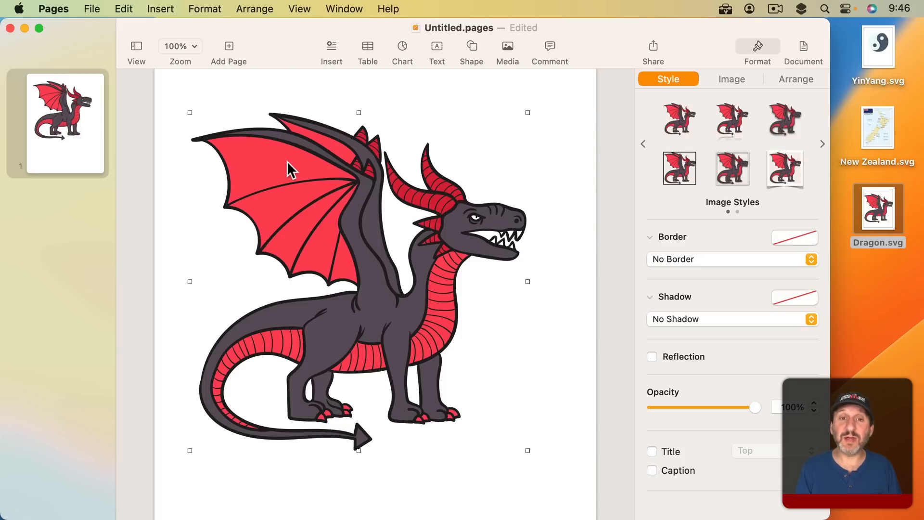
# Step: Scale the dragon image down to about 4.8 in and move it to about X 1.17 in, Y 0.7 in
pyautogui.click(388, 231)
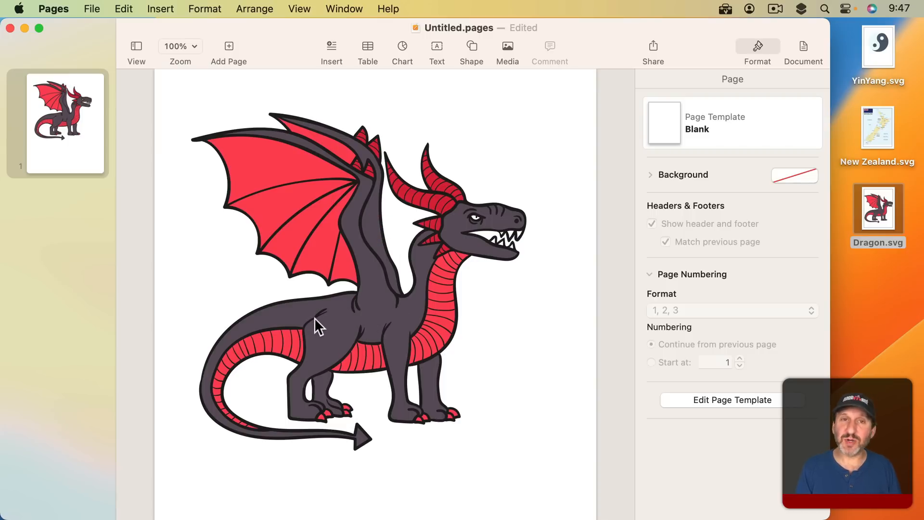
pyautogui.click(297, 162)
pyautogui.moveTo(528, 112); pyautogui.dragTo(402, 166)
pyautogui.moveTo(317, 268); pyautogui.dragTo(339, 182)
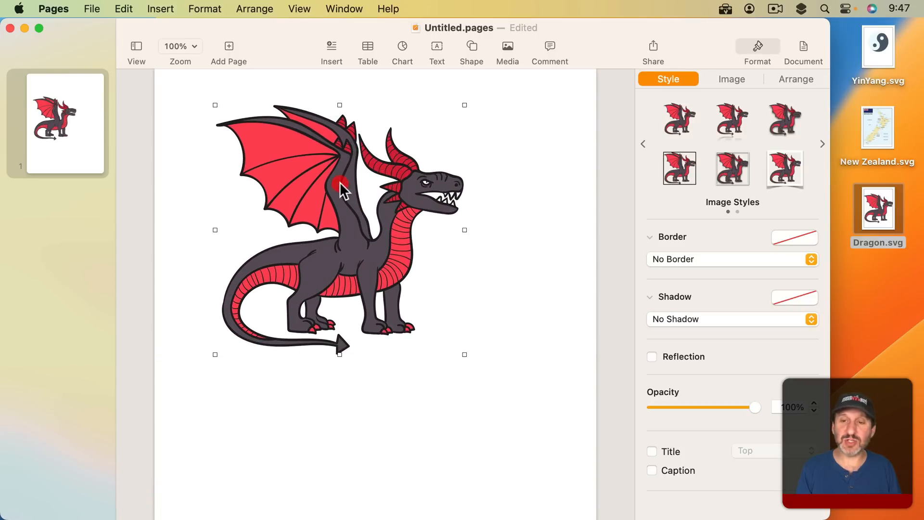
# Step: Try rotating the dragon image and undo the rotation
pyautogui.click(789, 78)
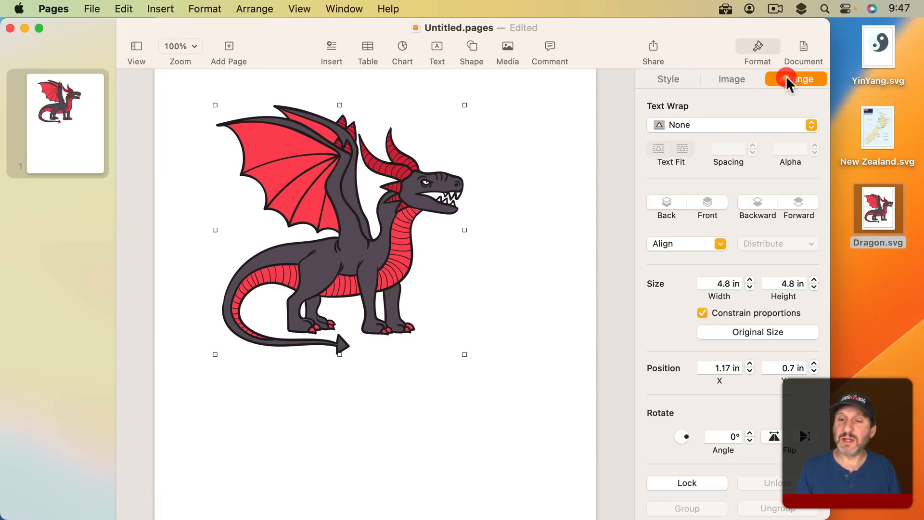
pyautogui.moveTo(684, 436); pyautogui.dragTo(684, 440)
pyautogui.press('super+z')
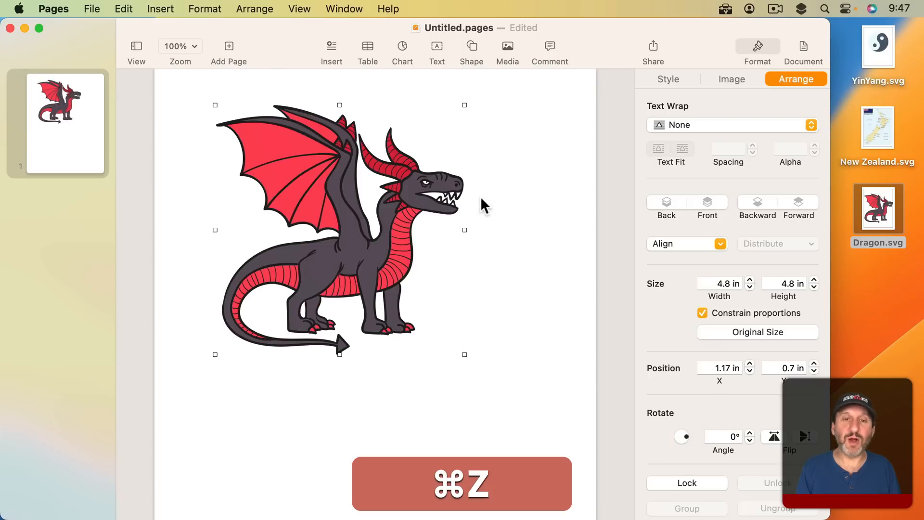
# Step: Move the dragon to about X 0.85 in, Y 0.93 in, then break it apart and ungroup it into individual shapes
pyautogui.moveTo(345, 196); pyautogui.dragTo(329, 207)
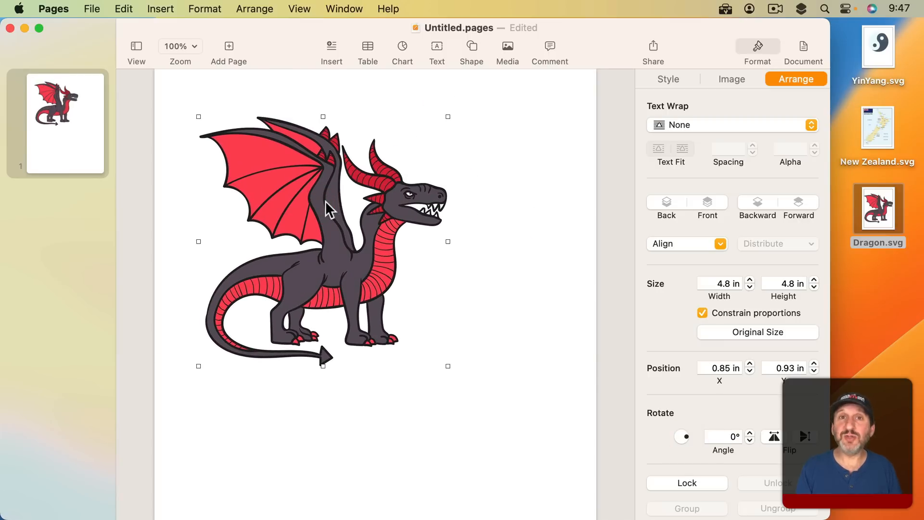
pyautogui.click(206, 9)
pyautogui.moveTo(236, 110)
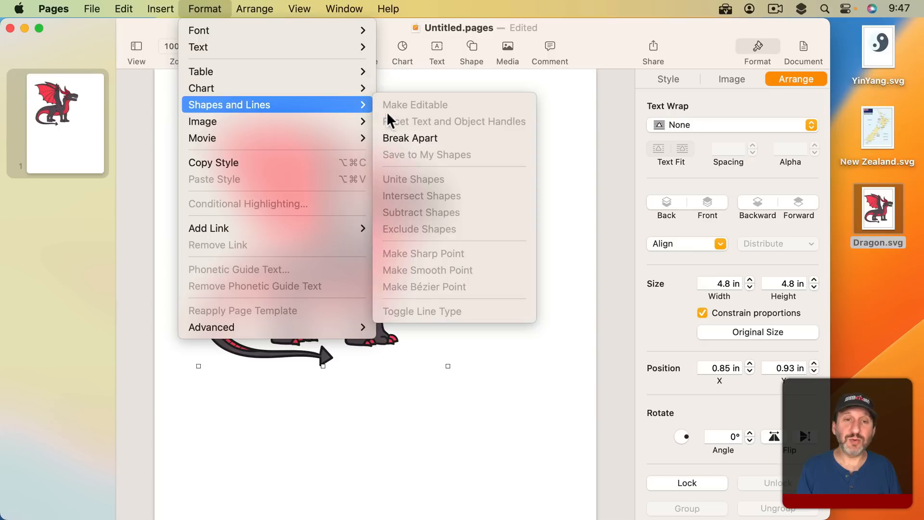
pyautogui.click(412, 138)
pyautogui.click(254, 9)
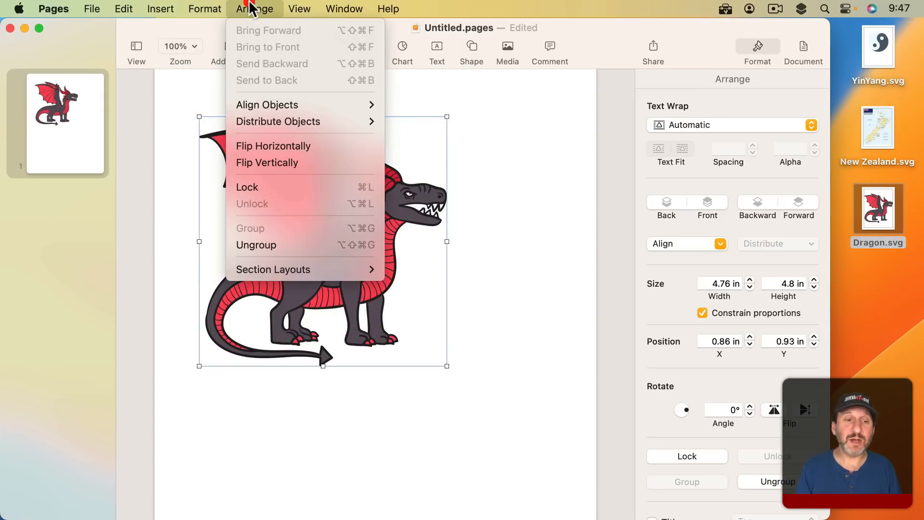
pyautogui.click(293, 246)
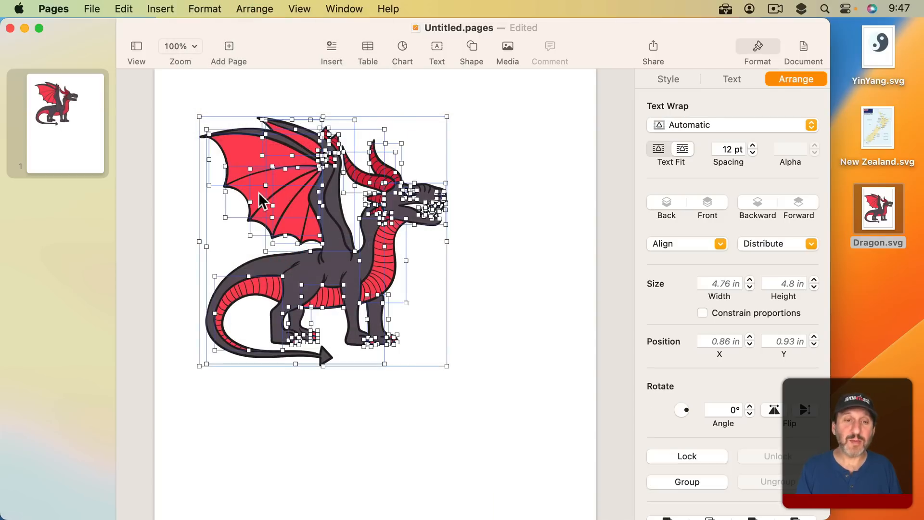
# Step: Pull the uppermost red wing section and the dark body shape off the dragon in turn, undoing each move
pyautogui.click(440, 83)
pyautogui.moveTo(248, 149); pyautogui.dragTo(478, 111)
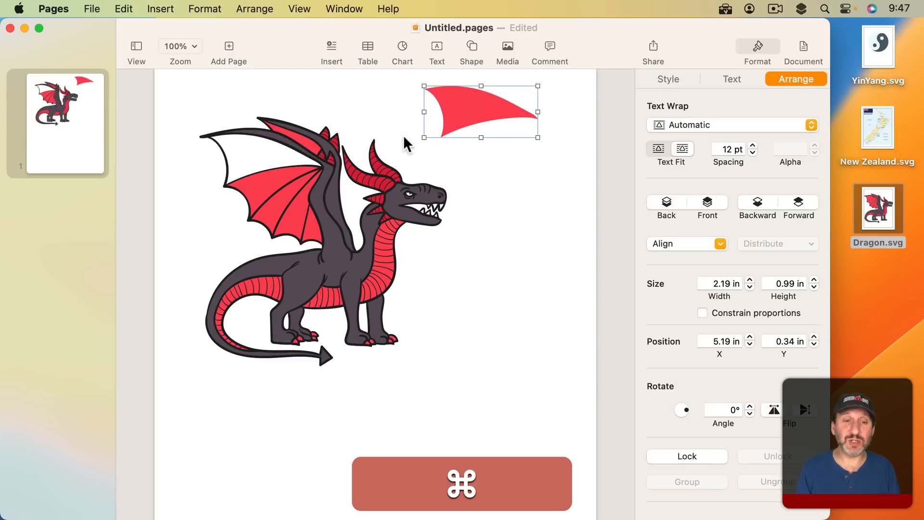
pyautogui.press('super+z')
pyautogui.press('super+z')
pyautogui.moveTo(330, 259); pyautogui.dragTo(535, 181)
pyautogui.press('super+z')
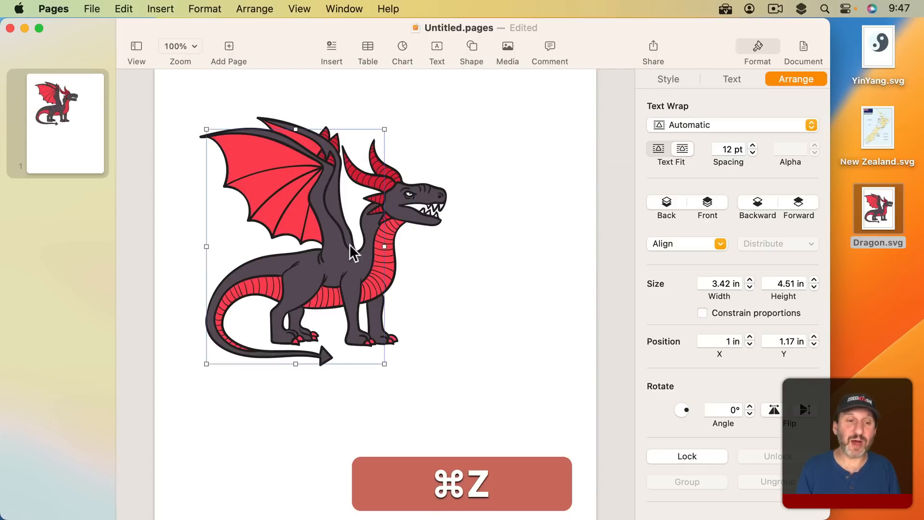
# Step: Pull the black outline shape off the dragon to about X 3.47 in, Y 0.52 in and undo the move
pyautogui.click(245, 262)
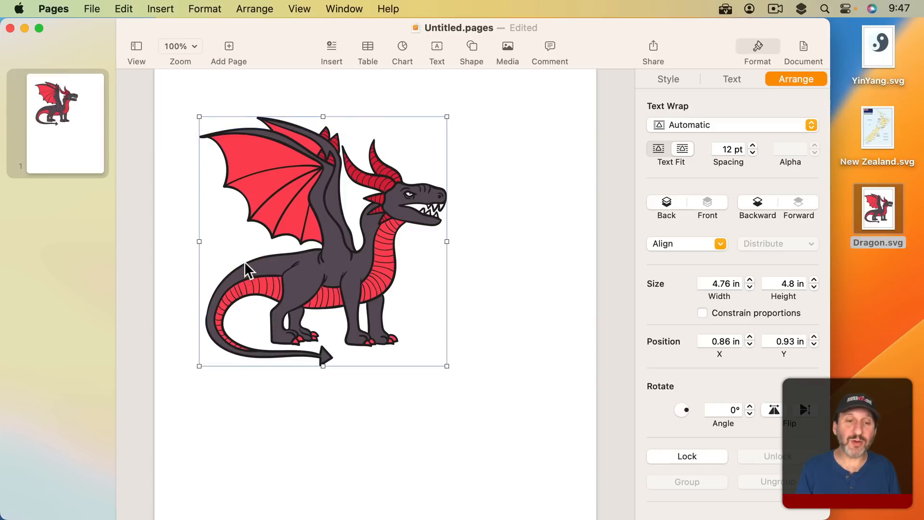
pyautogui.moveTo(245, 262); pyautogui.dragTo(378, 243)
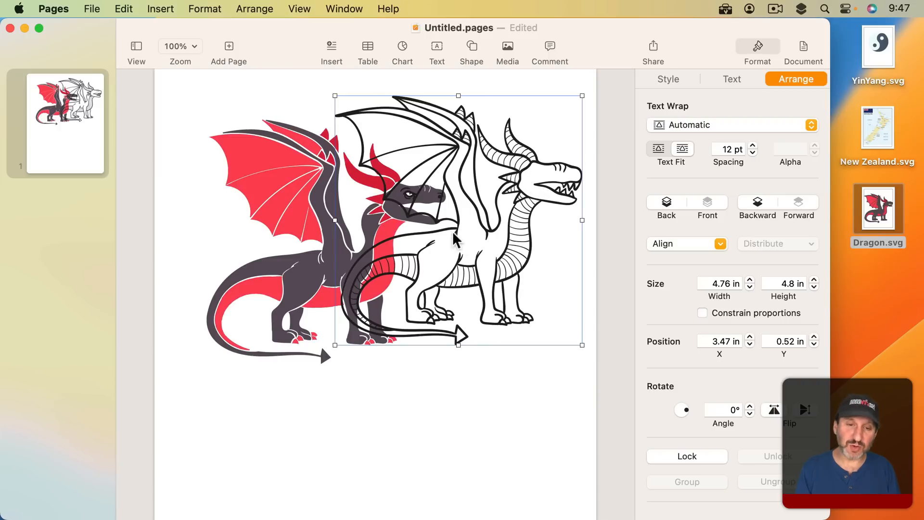
pyautogui.press('super+z')
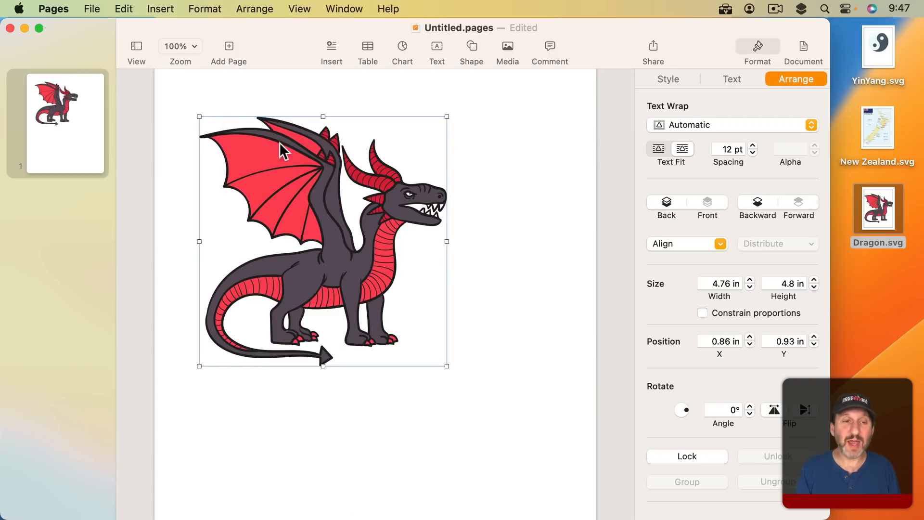
# Step: Select the uppermost red wing section by itself to examine its extent, and clear the selection
pyautogui.click(248, 102)
pyautogui.click(259, 160)
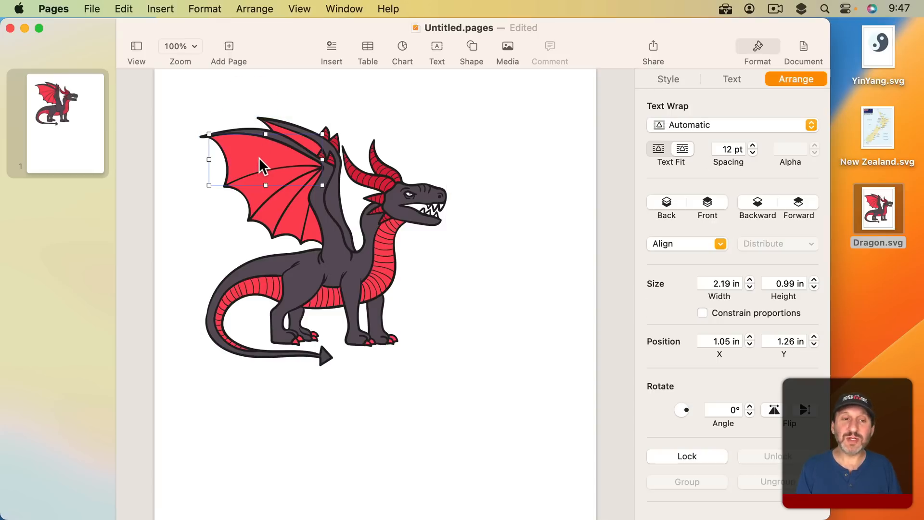
pyautogui.click(491, 368)
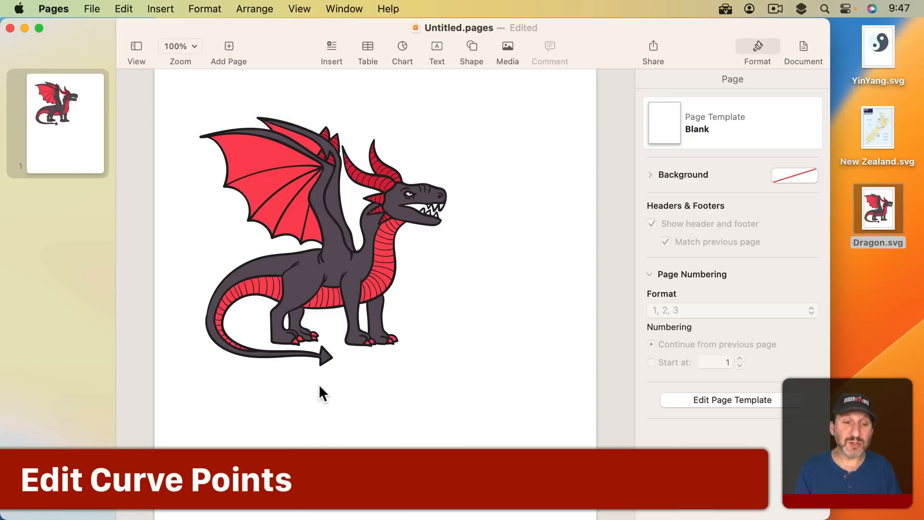
# Step: Pull the dark body shape off the dragon to about X 1.81 in, Y 1.21 in and undo the move
pyautogui.scroll(5, 319, 384)
pyautogui.hscroll(-2, 318, 384)
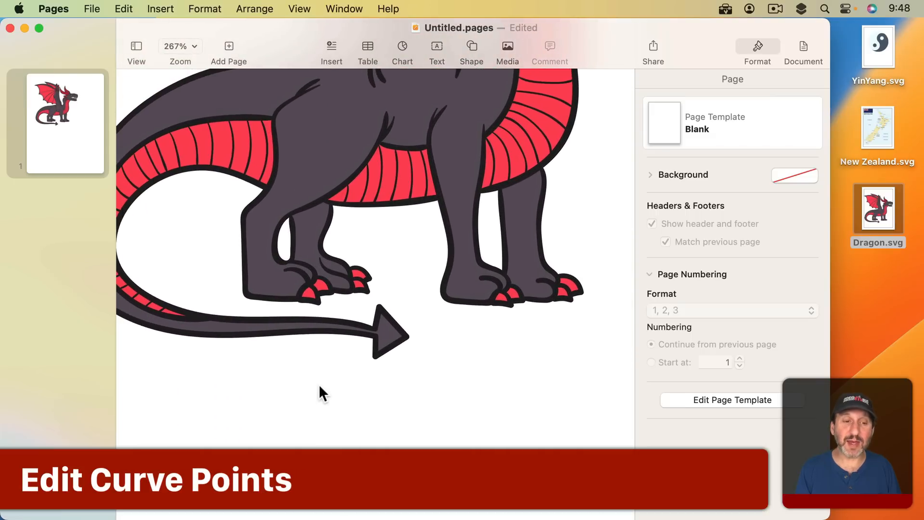
pyautogui.click(385, 336)
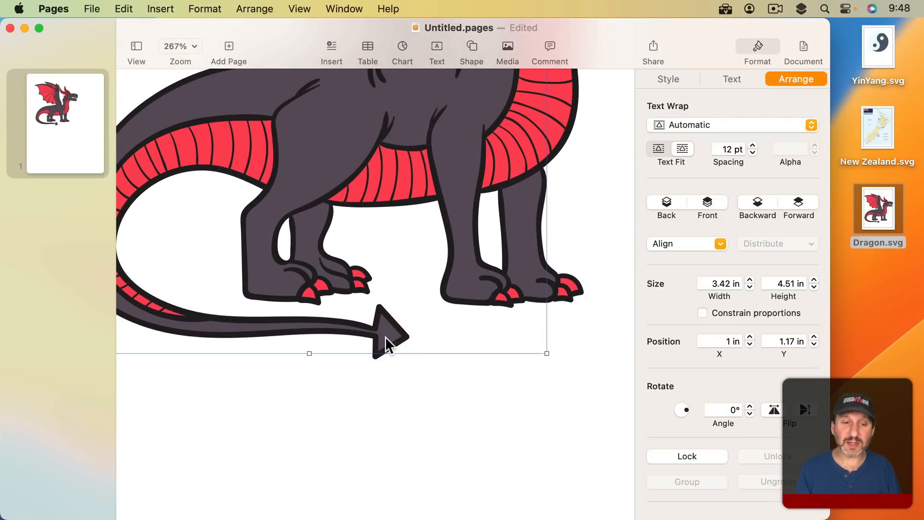
pyautogui.moveTo(385, 336); pyautogui.dragTo(499, 341)
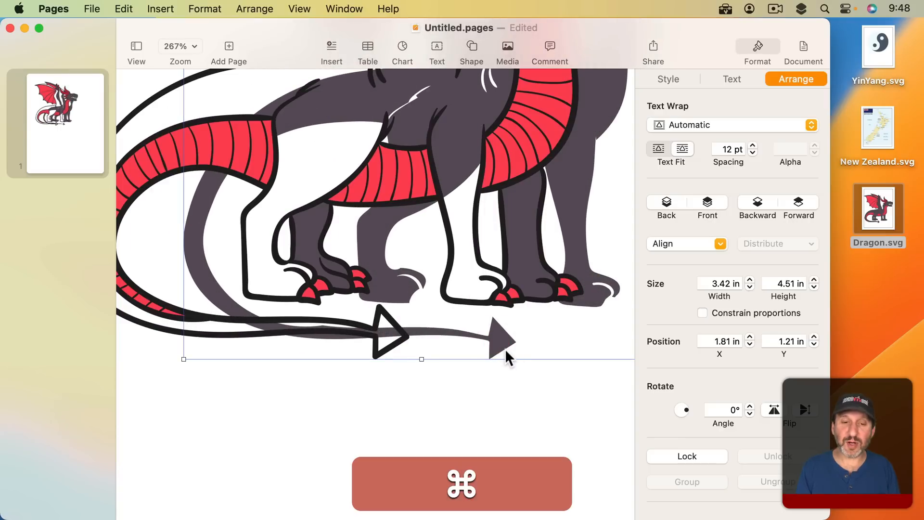
pyautogui.press('super+z')
pyautogui.press('super+z')
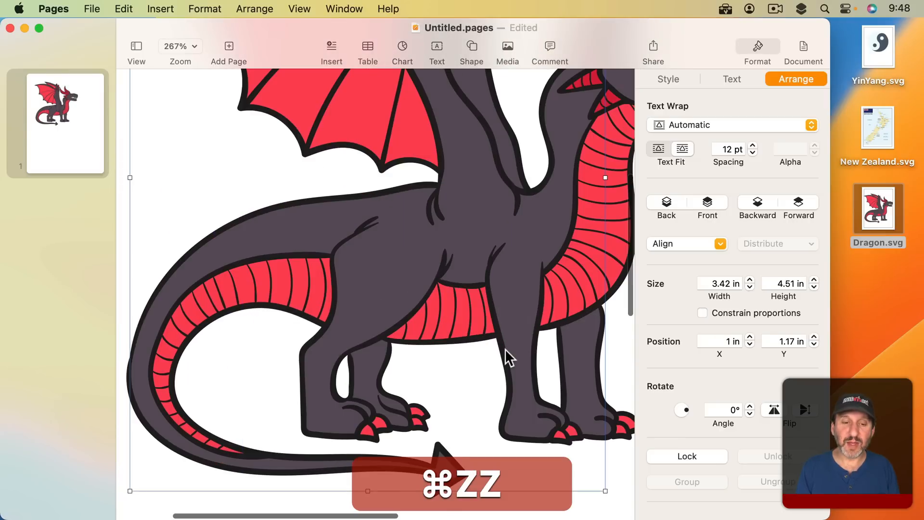
# Step: Delete the dragon's black outline shape
pyautogui.click(437, 443)
pyautogui.press('BackSpace')
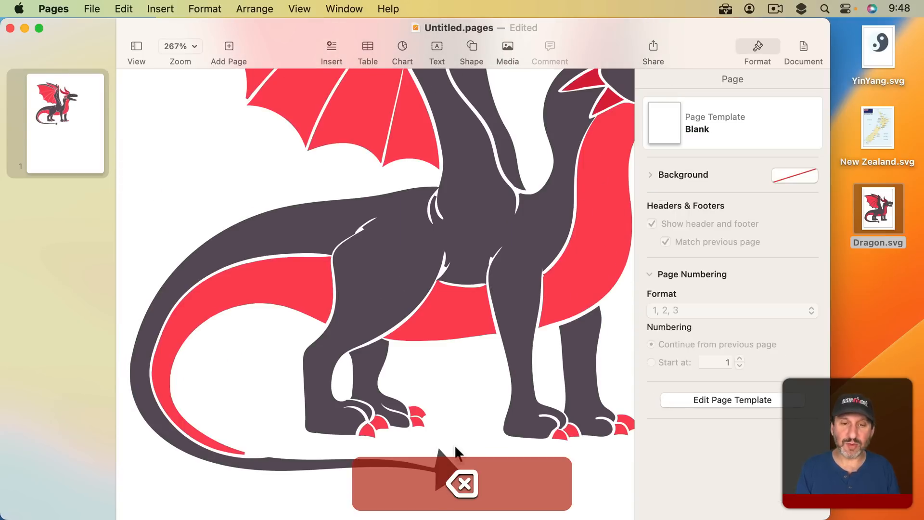
# Step: Make the dark body shape editable, pull a curve point on the tail's lower edge downward, and undo that change
pyautogui.scroll(-3, 455, 444)
pyautogui.scroll(-2, 454, 444)
pyautogui.click(366, 332)
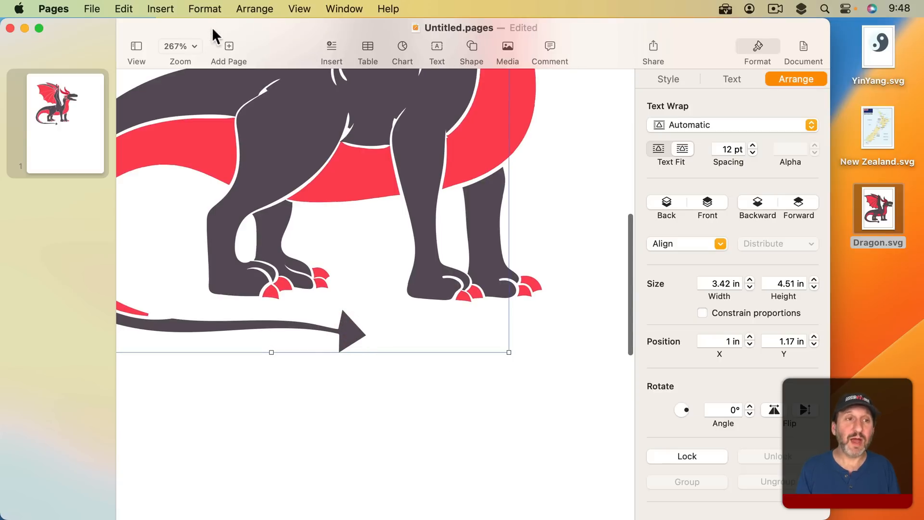
pyautogui.click(204, 9)
pyautogui.moveTo(236, 106)
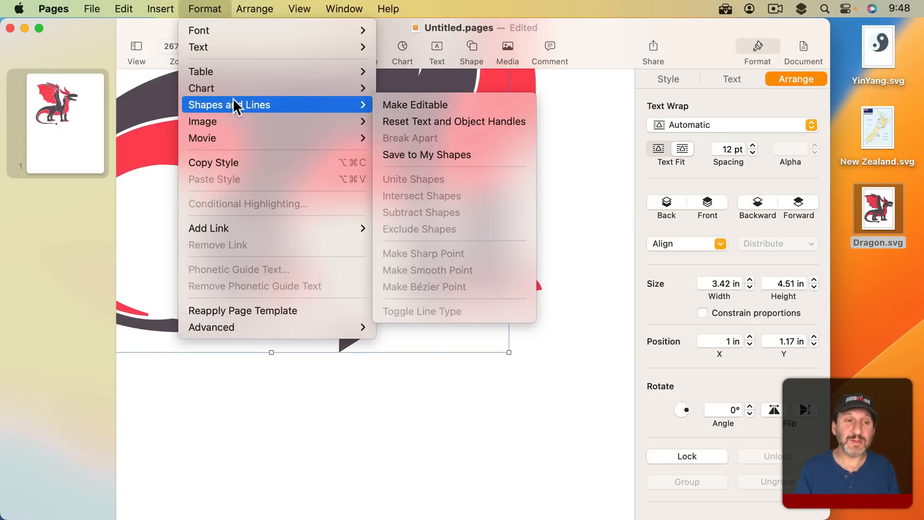
pyautogui.click(390, 105)
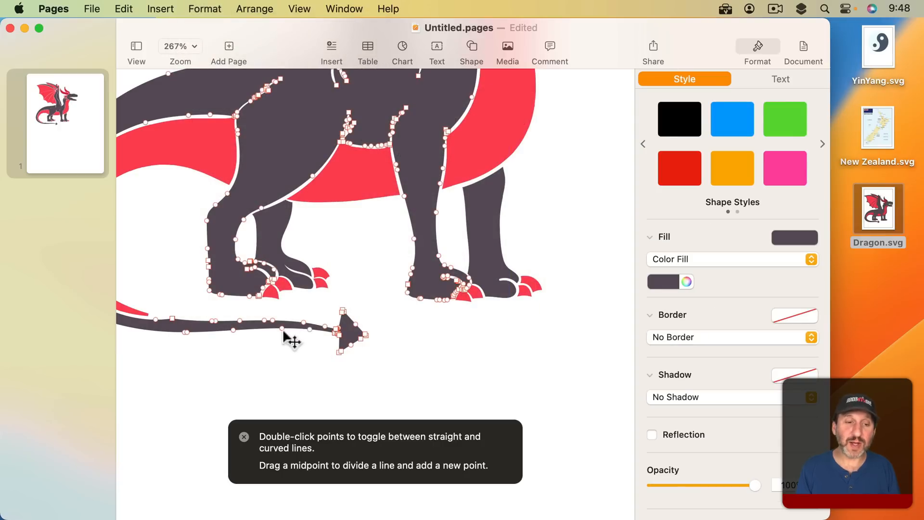
pyautogui.moveTo(283, 330); pyautogui.dragTo(290, 376)
pyautogui.press('super+z')
pyautogui.scroll(-5, 305, 371)
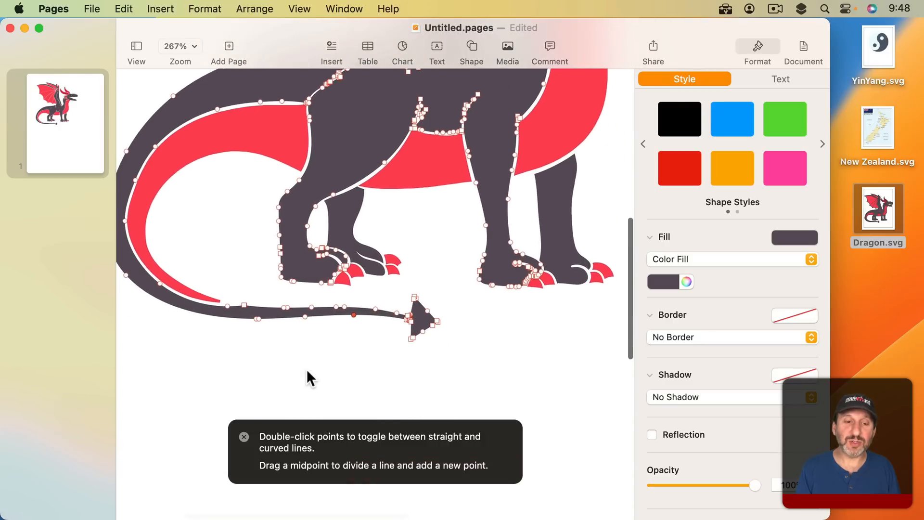
pyautogui.click(342, 356)
pyautogui.moveTo(355, 284); pyautogui.dragTo(476, 349)
# Step: Make the dark body shape editable and pull the tail's arrowhead points outward together to lengthen the tail, clearing the selection
pyautogui.click(196, 8)
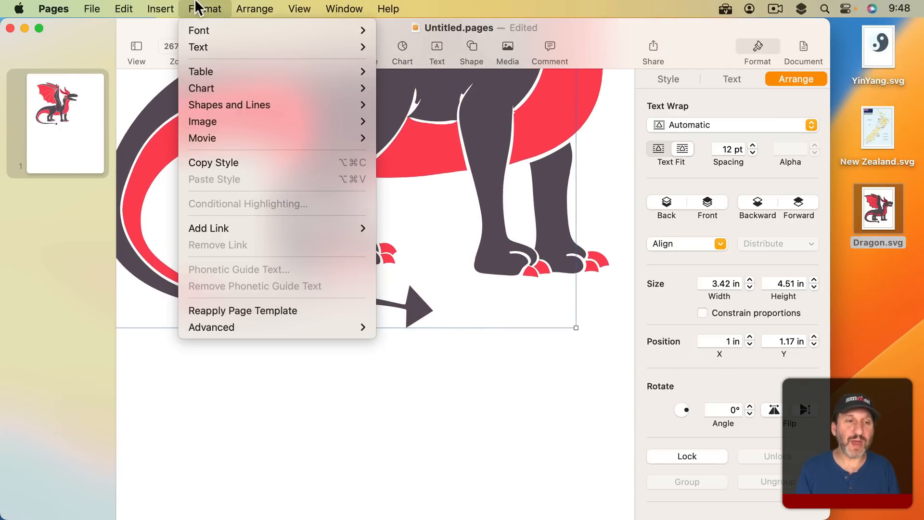
pyautogui.moveTo(241, 103)
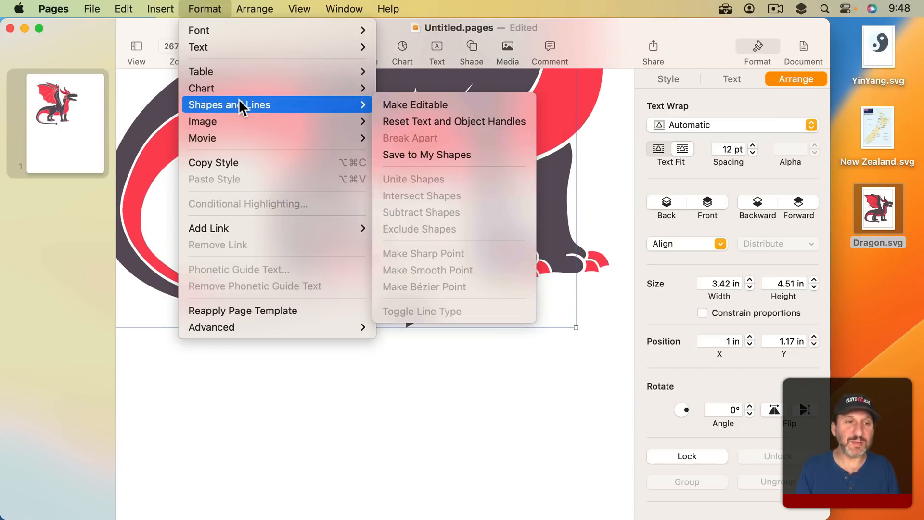
pyautogui.click(407, 106)
pyautogui.moveTo(378, 275); pyautogui.dragTo(455, 350)
pyautogui.moveTo(432, 310); pyautogui.dragTo(487, 315)
pyautogui.click(428, 275)
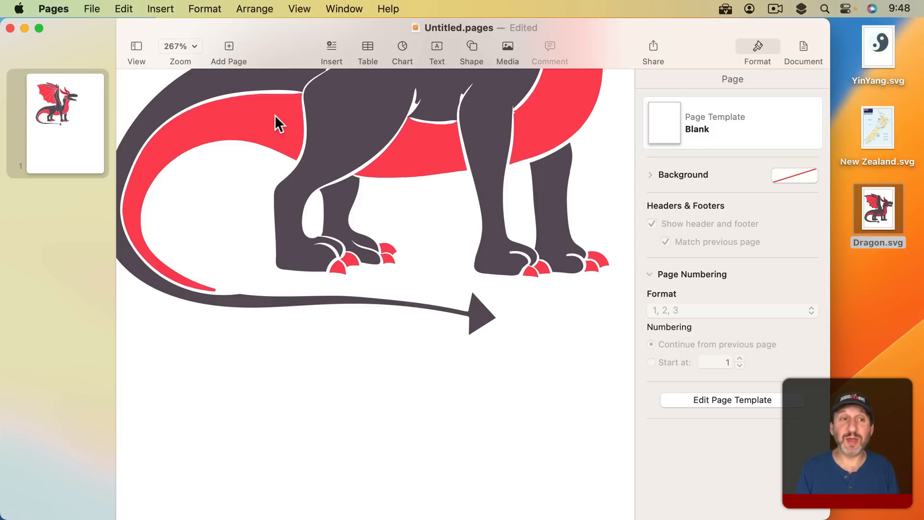
# Step: Select the dark body shape and examine the shape commands available for it, including Save to My Shapes
pyautogui.click(273, 302)
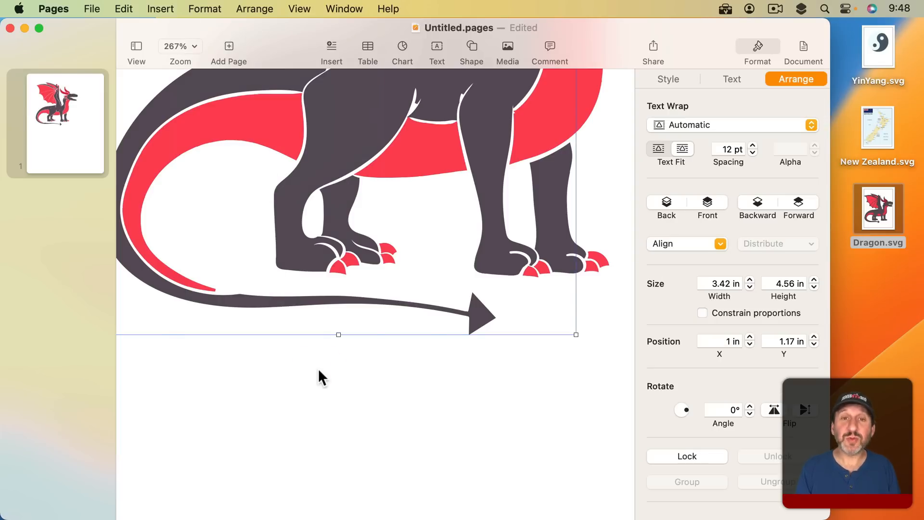
pyautogui.scroll(-5, 318, 371)
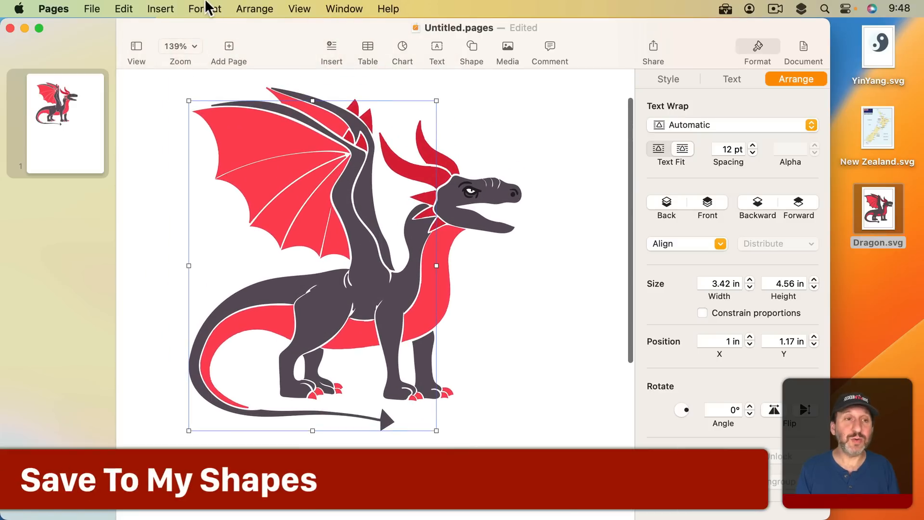
pyautogui.click(207, 8)
pyautogui.moveTo(229, 110)
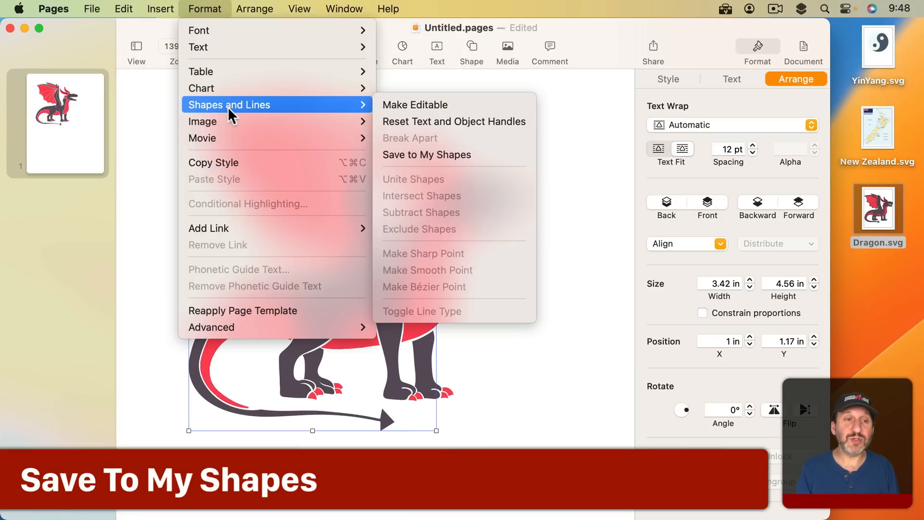
pyautogui.click(428, 155)
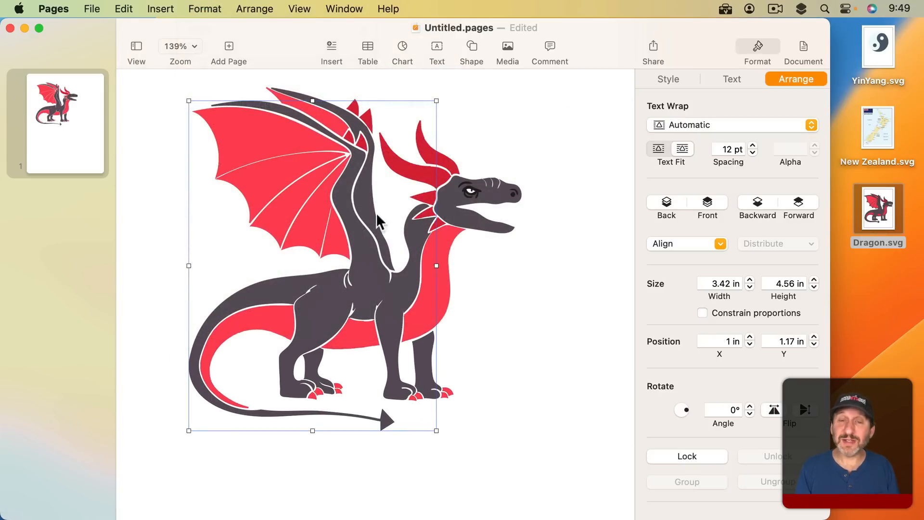
# Step: Delete all the dragon shapes and place YinYang.svg on the empty page at about X 0 in, Y 0.72 in
pyautogui.moveTo(172, 97); pyautogui.dragTo(564, 476)
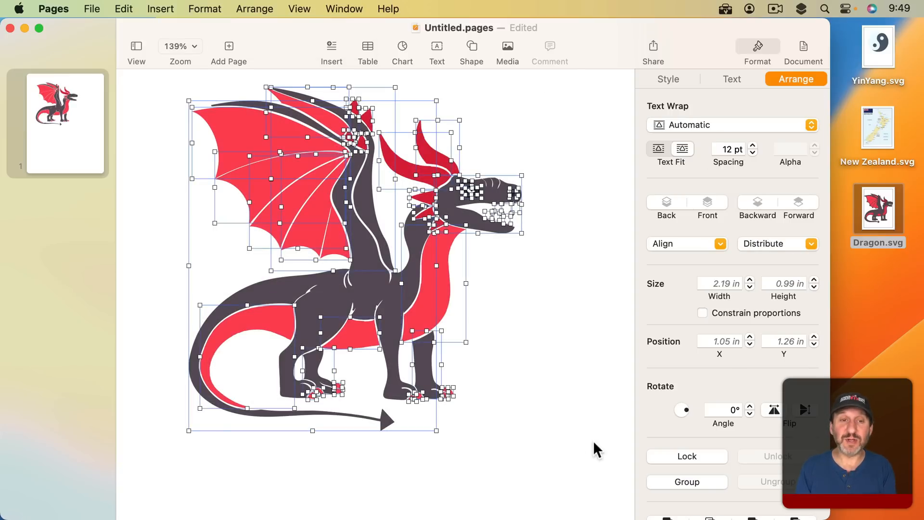
pyautogui.press('BackSpace')
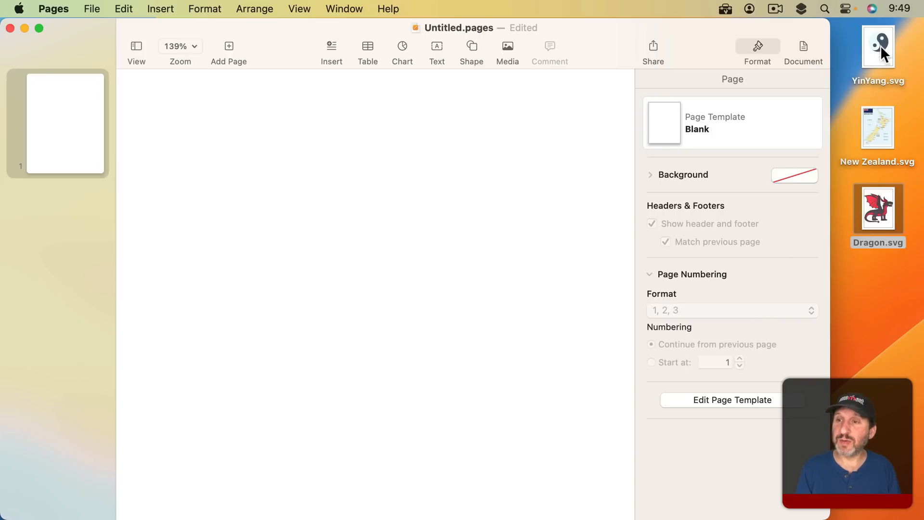
pyautogui.moveTo(880, 46); pyautogui.dragTo(340, 231)
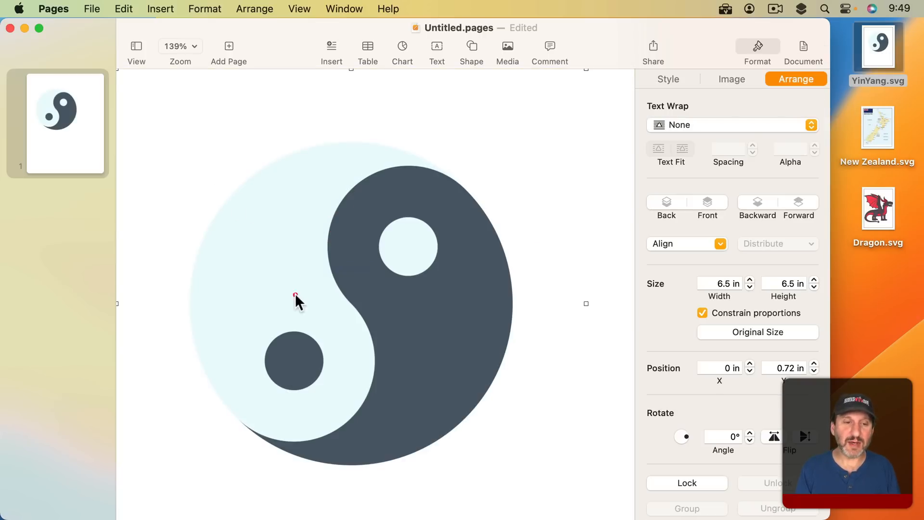
# Step: Break the yin-yang image apart, ungroup it into individual shapes, and clear the selection
pyautogui.click(205, 9)
pyautogui.moveTo(359, 104)
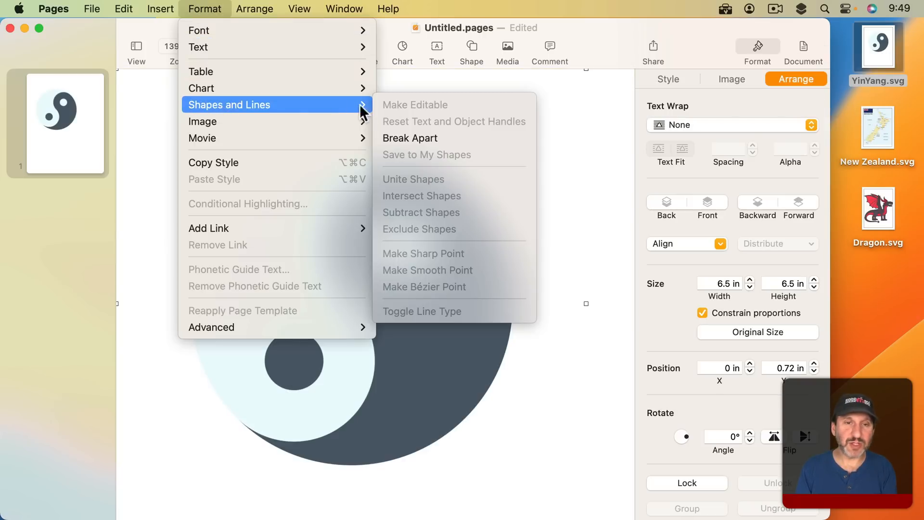
pyautogui.click(414, 137)
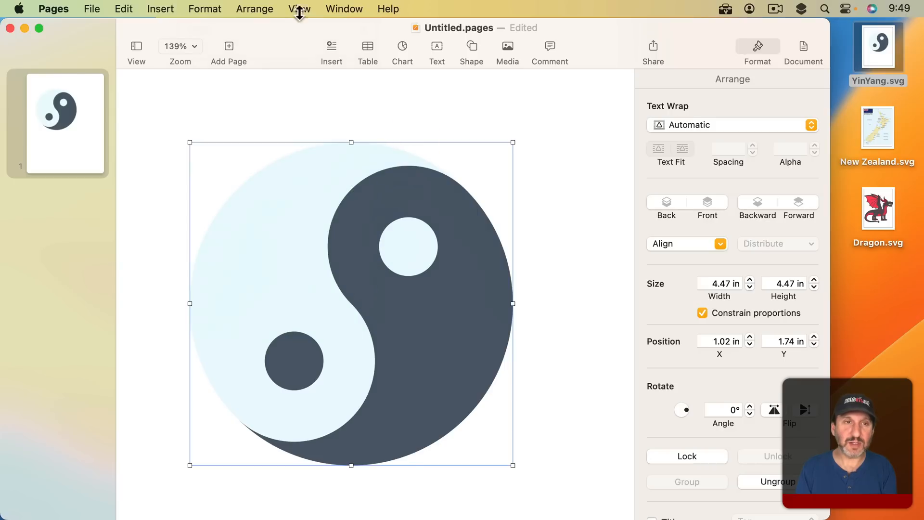
pyautogui.click(255, 9)
pyautogui.click(285, 243)
pyautogui.click(180, 241)
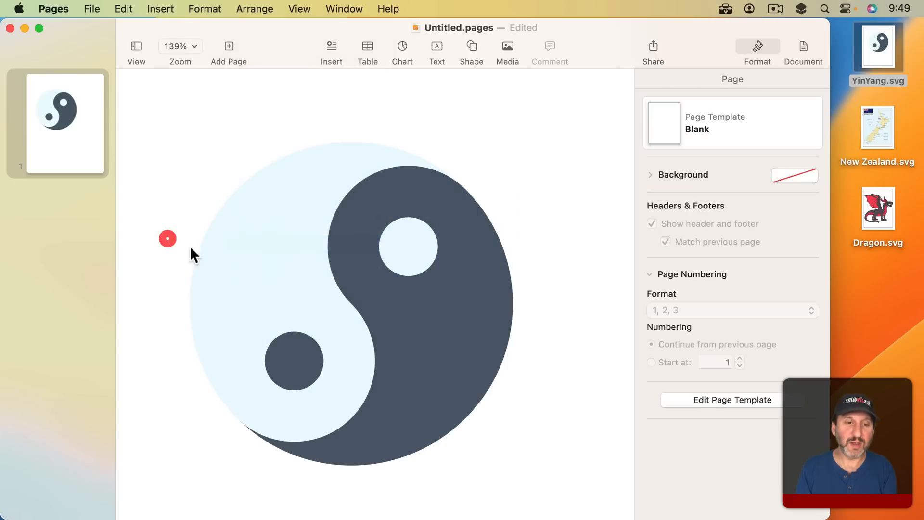
# Step: Delete the small dark circle, the light half and the small light circle, keeping only the dark half
pyautogui.click(293, 357)
pyautogui.press('BackSpace')
pyautogui.click(276, 275)
pyautogui.press('BackSpace')
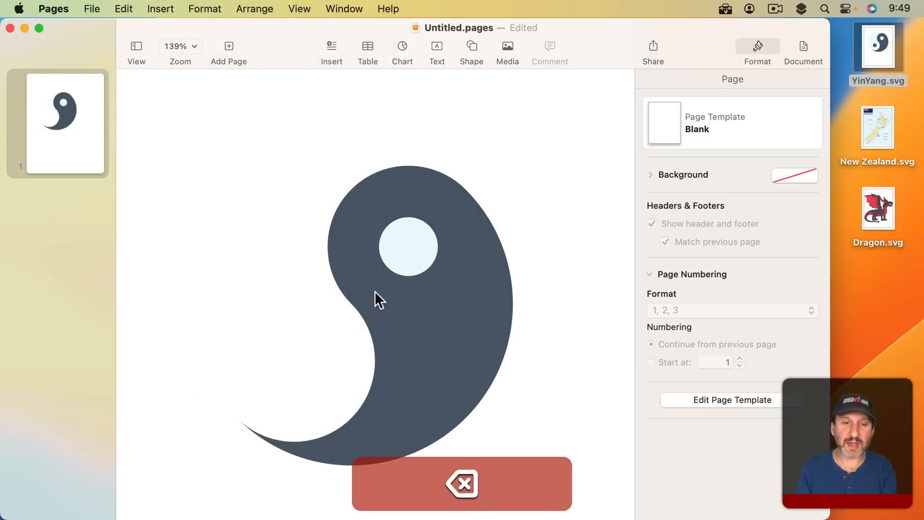
pyautogui.click(415, 245)
pyautogui.press('BackSpace')
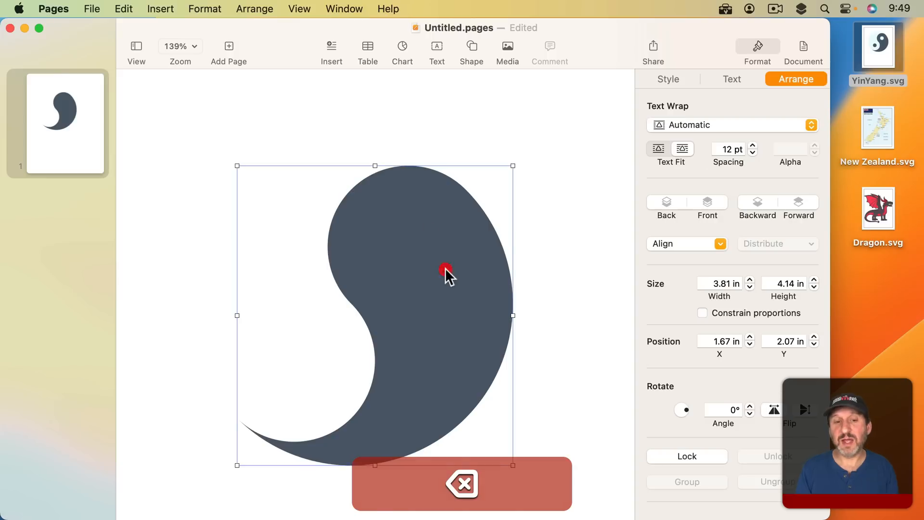
# Step: Move the dark half to about X 1.48 in, Y 1.27 in and save it to My Shapes with the name X
pyautogui.moveTo(443, 273)
pyautogui.mouseDown()
pyautogui.moveTo(501, 237)
pyautogui.moveTo(439, 269)
pyautogui.mouseUp()
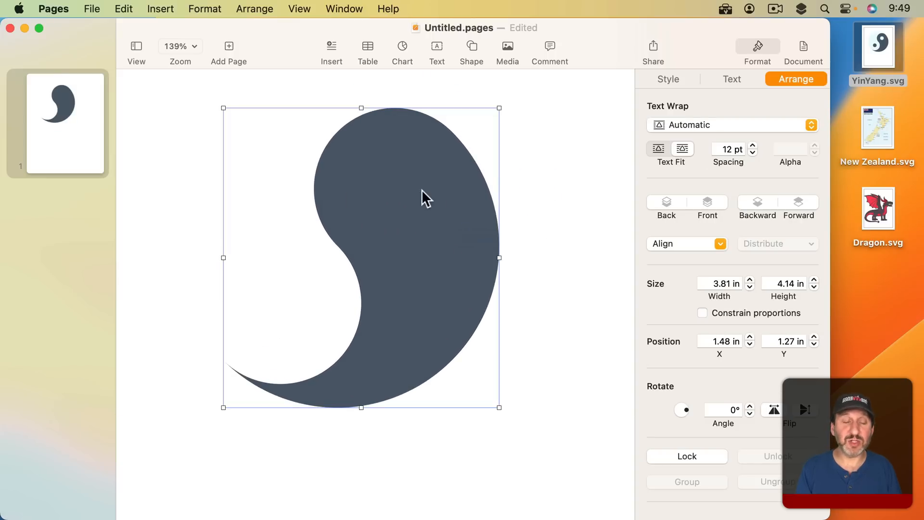
pyautogui.click(209, 6)
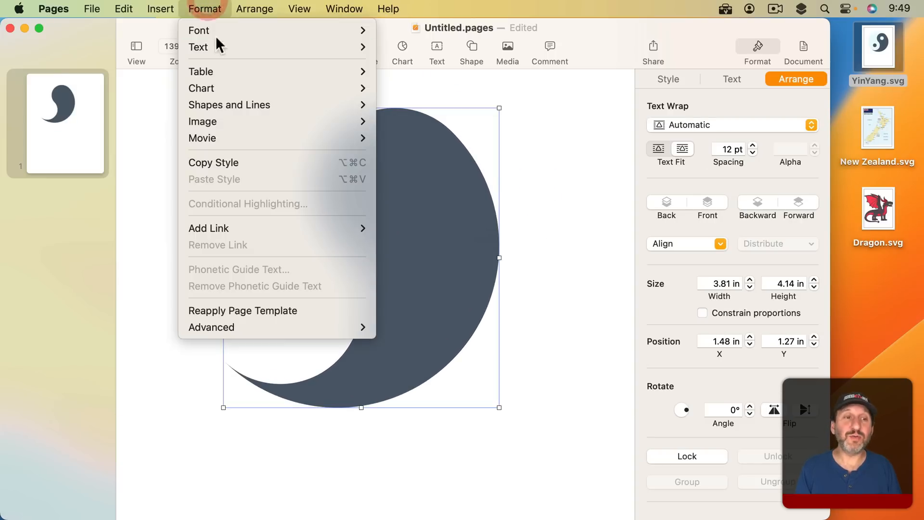
pyautogui.moveTo(239, 109)
pyautogui.click(419, 154)
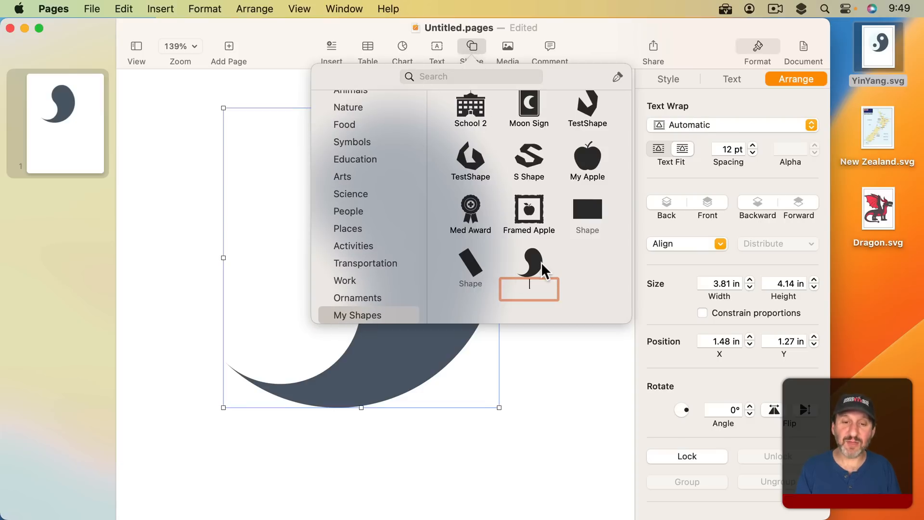
pyautogui.write('X')
pyautogui.press('Return')
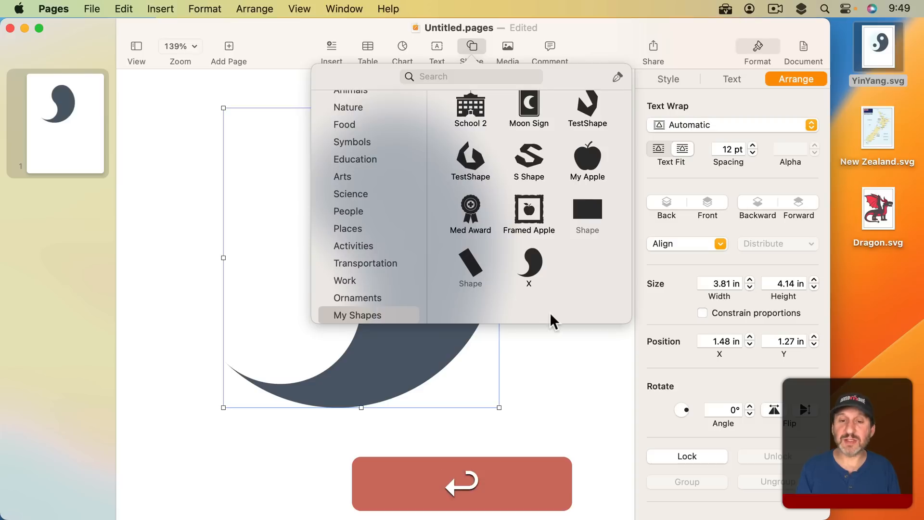
# Step: Insert the saved shape X, move it to about X 5.57 in, Y 1.71 in beside the dark half, and delete it
pyautogui.click(538, 277)
pyautogui.moveTo(396, 289); pyautogui.dragTo(584, 188)
pyautogui.click(459, 195)
pyautogui.click(575, 170)
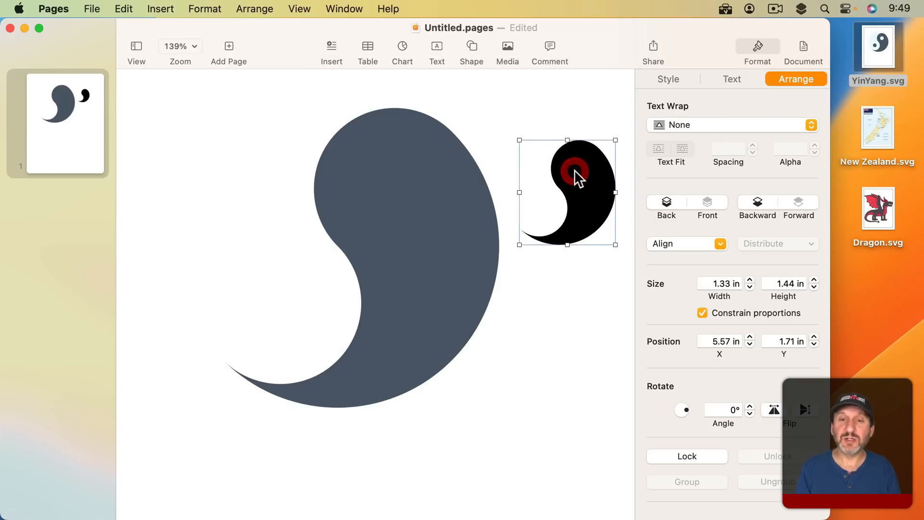
pyautogui.press('BackSpace')
# Step: Delete the remaining dark half and place YinYang.svg on the page again at about X 0.32 in, Y 0.72 in
pyautogui.click(446, 180)
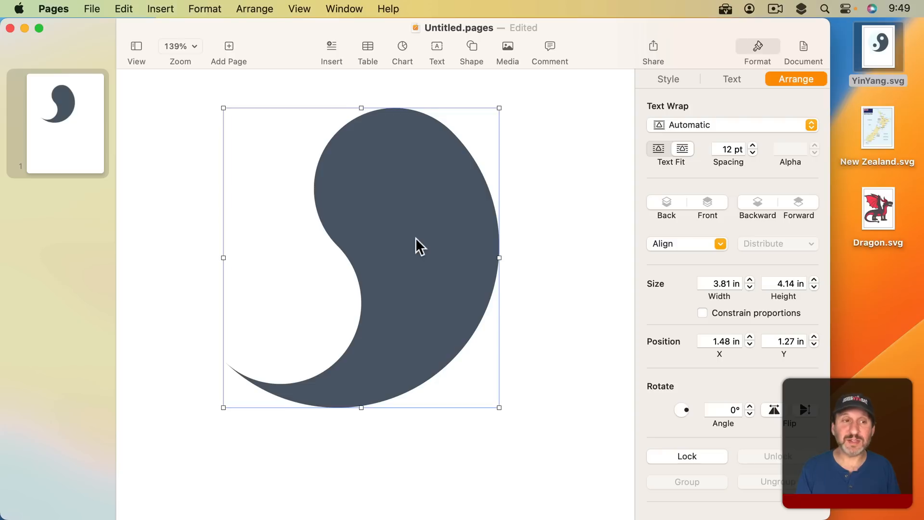
pyautogui.press('super+a')
pyautogui.press('Delete')
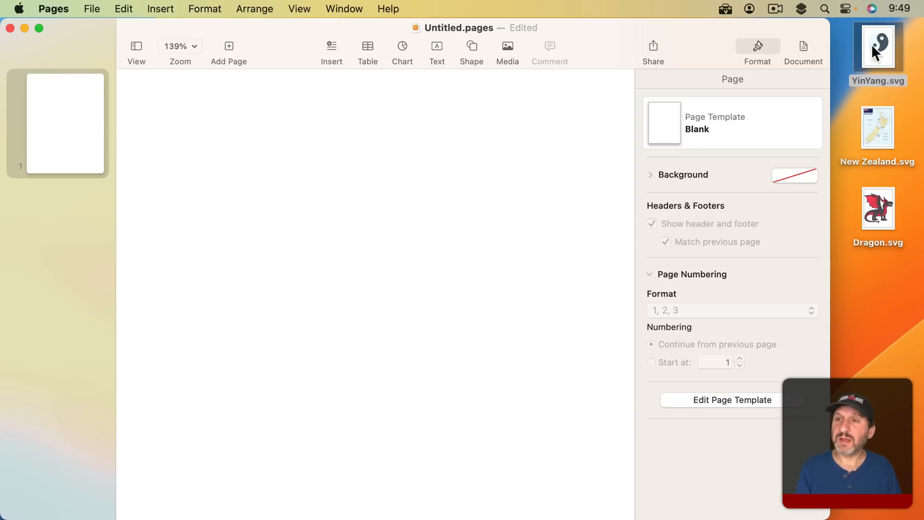
pyautogui.moveTo(871, 44); pyautogui.dragTo(373, 273)
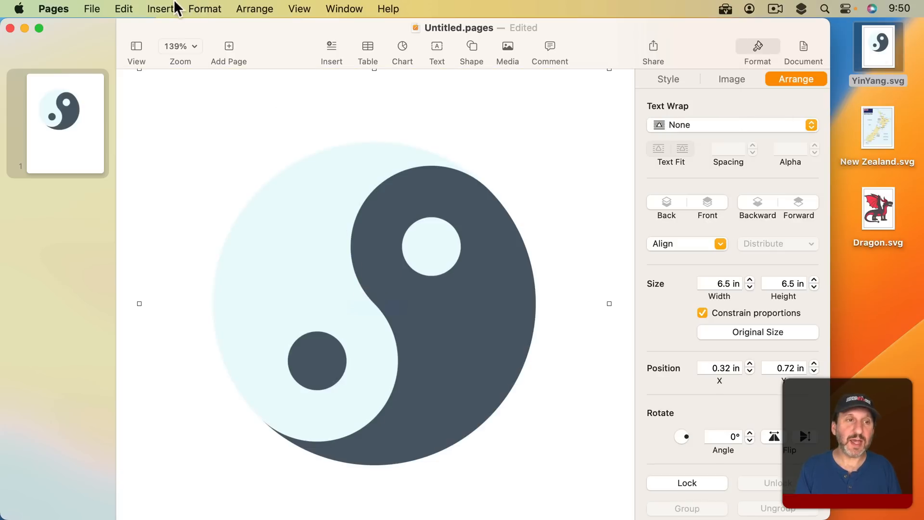
# Step: Break the newly placed yin-yang image apart and ungroup the result into separate shapes
pyautogui.click(196, 8)
pyautogui.moveTo(235, 107)
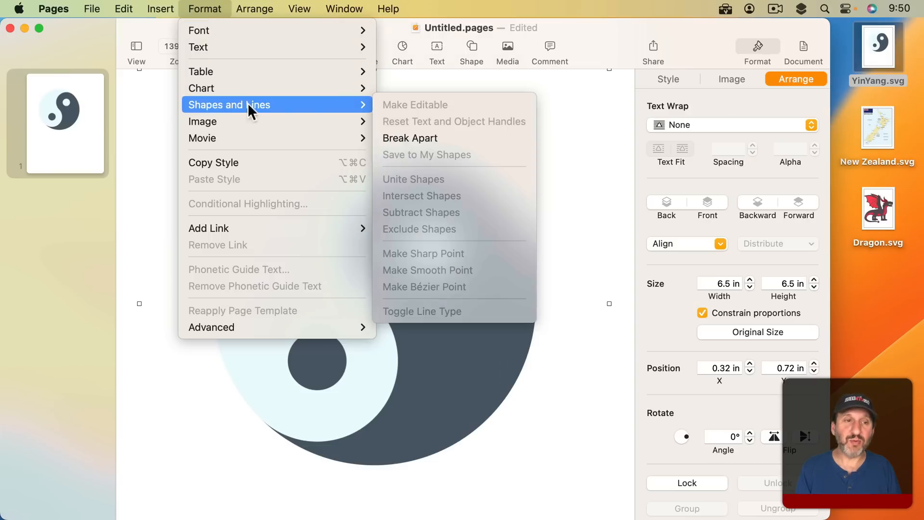
pyautogui.click(402, 137)
pyautogui.click(262, 8)
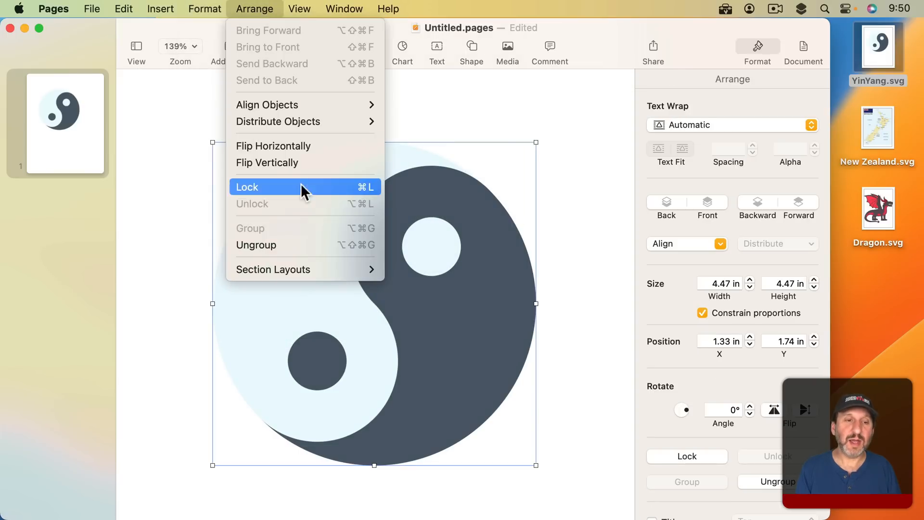
pyautogui.click(301, 244)
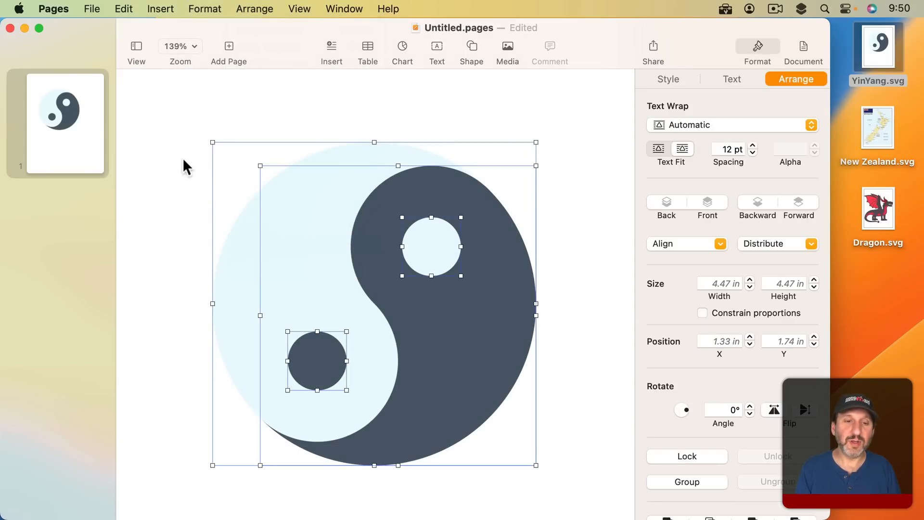
# Step: Save the separate yin-yang shapes to My Shapes and delete the unnamed circle beside the shape X from that library
pyautogui.click(198, 7)
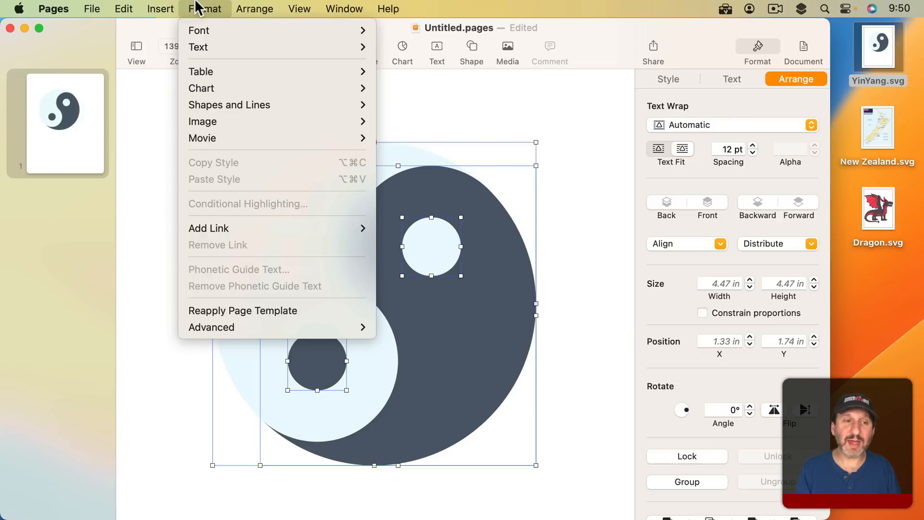
pyautogui.moveTo(249, 111)
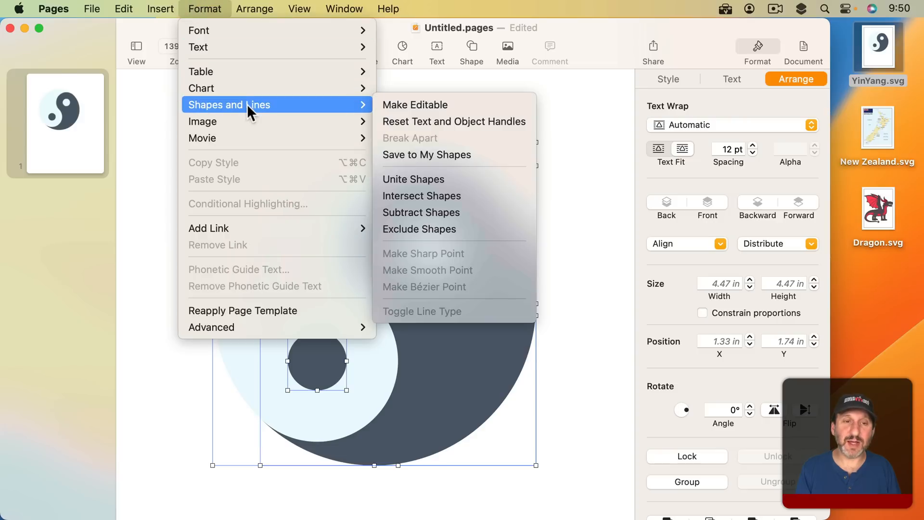
pyautogui.click(426, 155)
pyautogui.scroll(-2, 500, 241)
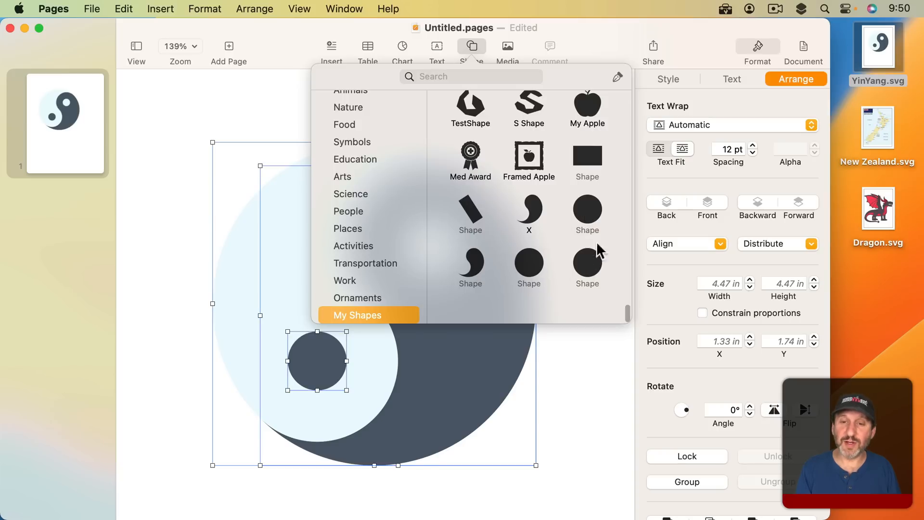
pyautogui.rightClick(591, 209)
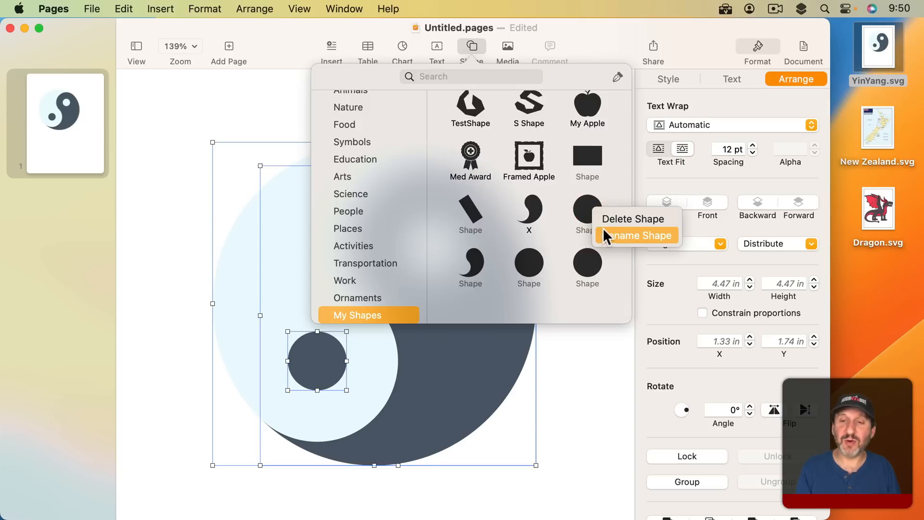
pyautogui.click(605, 221)
pyautogui.click(512, 247)
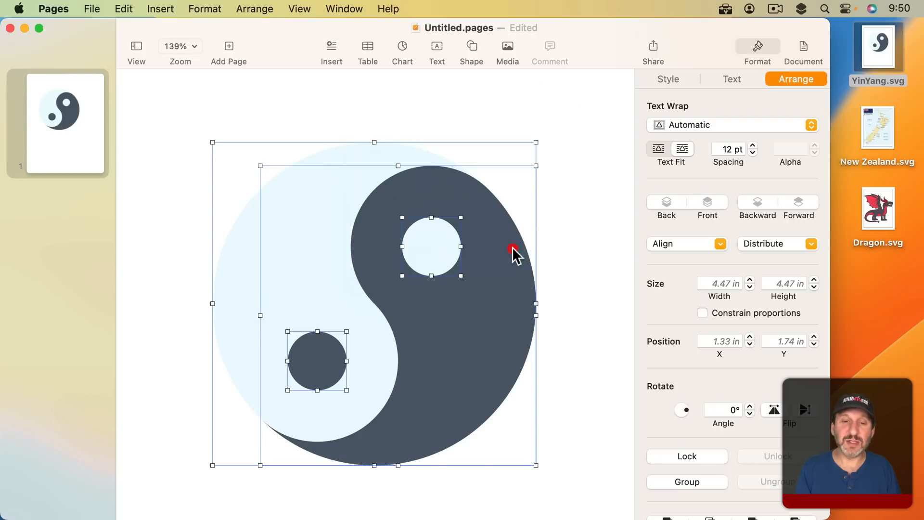
pyautogui.click(330, 119)
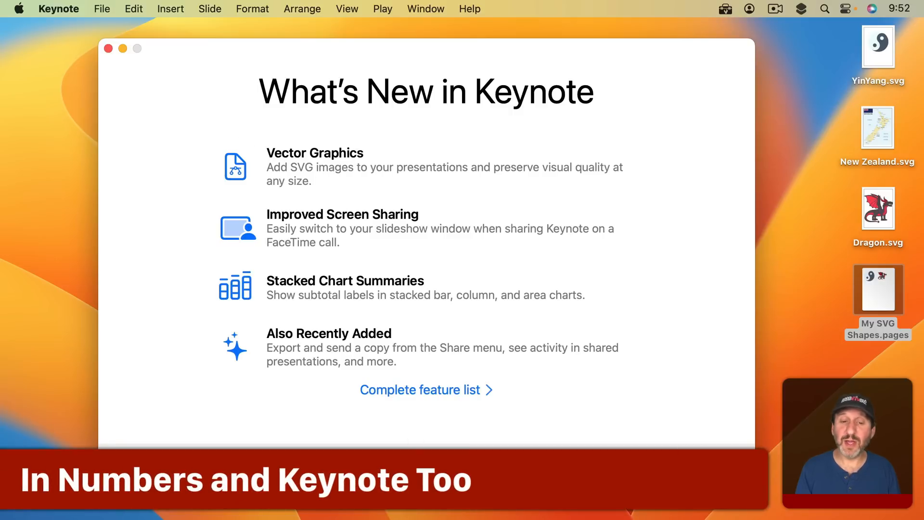
# Step: Switch to Keynote, create a presentation with the Basic Black theme, and place Dragon.svg on its title slide
pyautogui.press('Return')
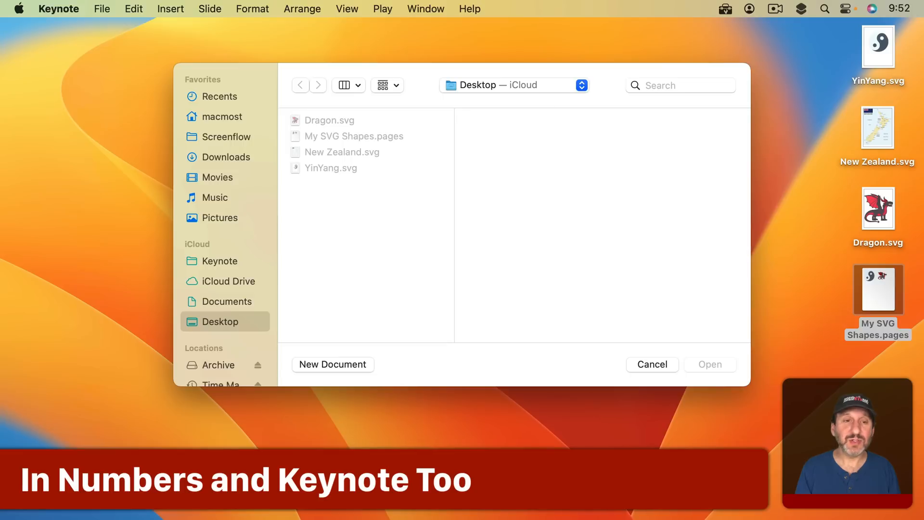
pyautogui.click(346, 356)
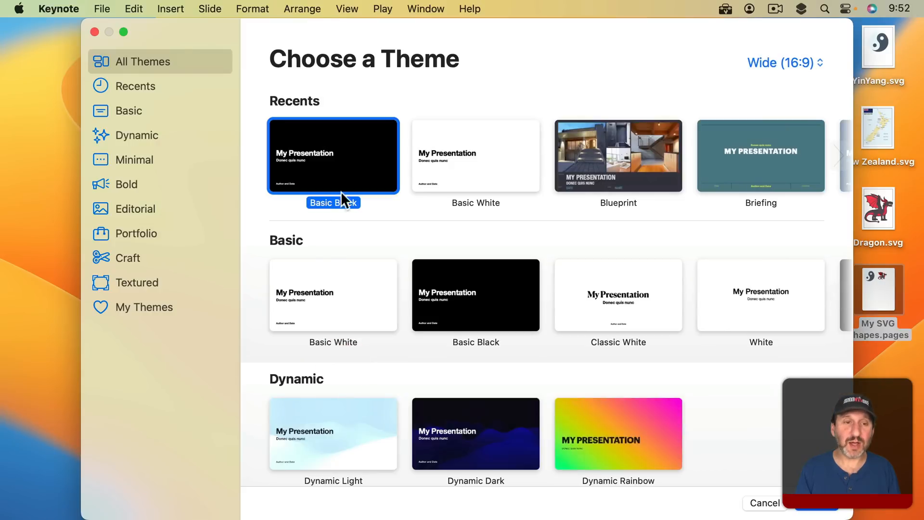
pyautogui.doubleClick(366, 166)
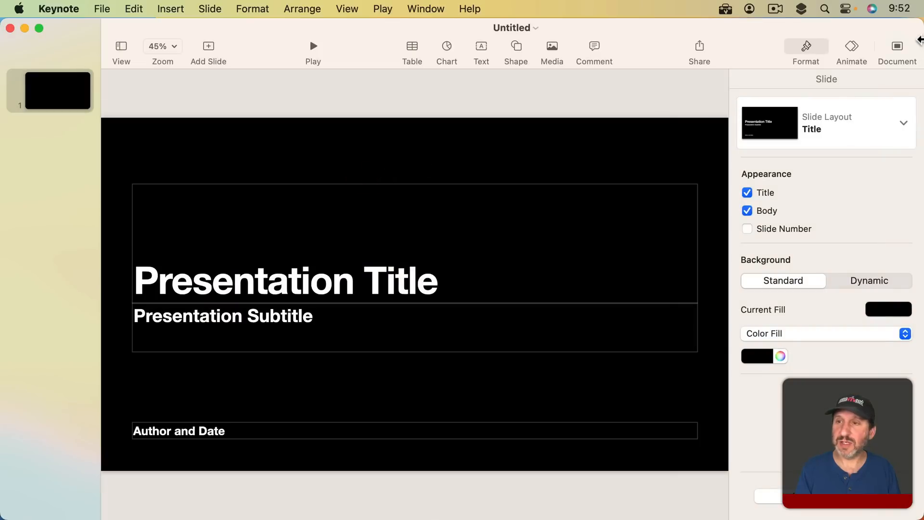
pyautogui.moveTo(919, 30); pyautogui.dragTo(773, 30)
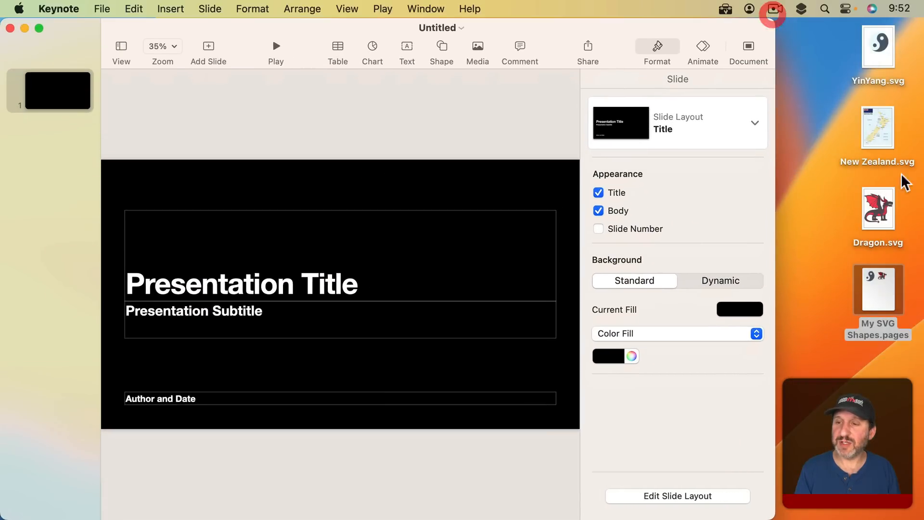
pyautogui.moveTo(888, 218); pyautogui.dragTo(364, 248)
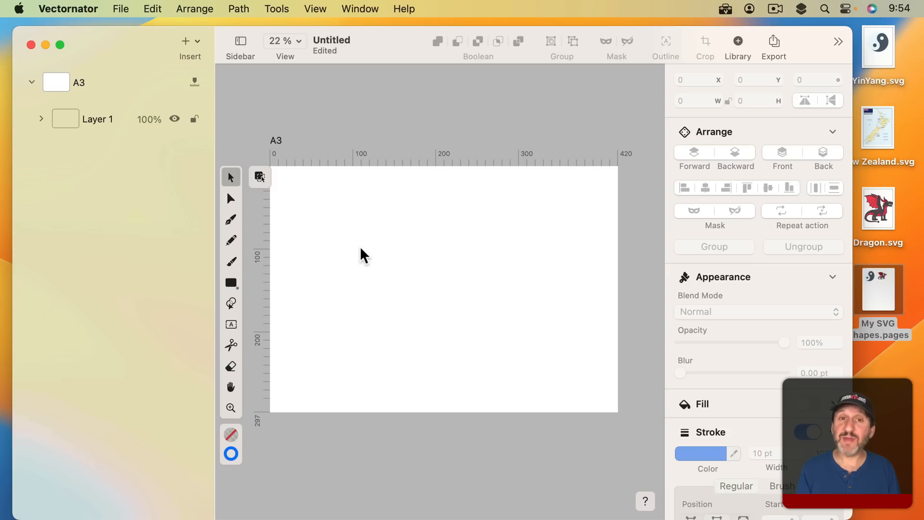
# Step: In Vectornator, draw a five-pointed star about 156 by 148 in the upper part of the A3 artboard
pyautogui.click(234, 285)
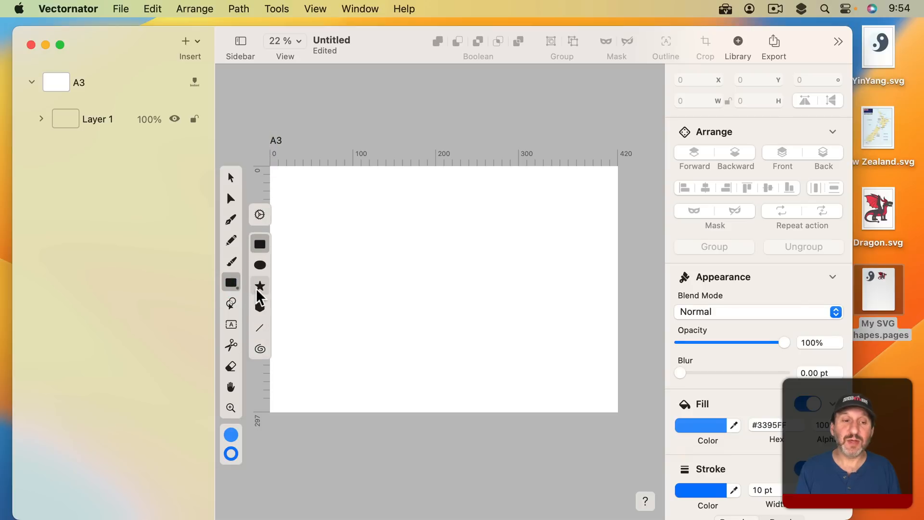
pyautogui.click(259, 287)
pyautogui.moveTo(383, 256); pyautogui.dragTo(463, 317)
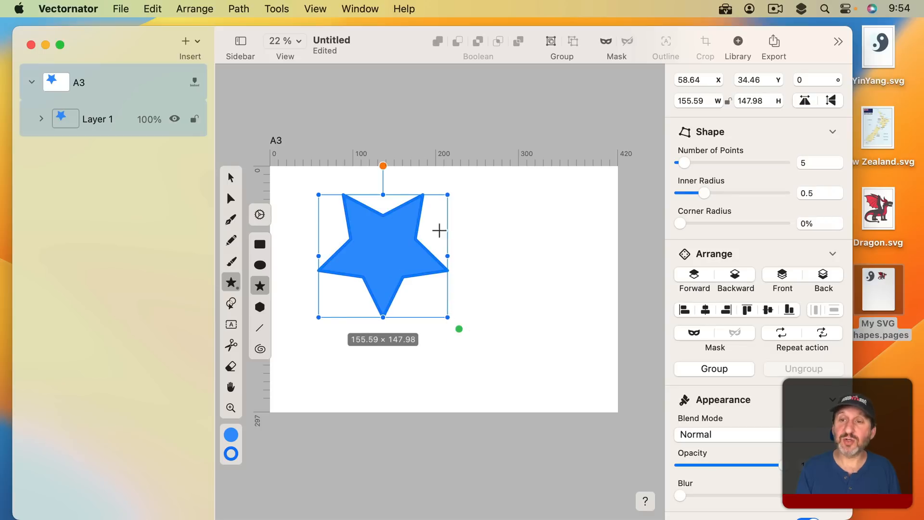
# Step: Set the star to 21 points with an inner radius of 0.76 and a corner radius of 42%
pyautogui.moveTo(683, 162); pyautogui.dragTo(720, 163)
pyautogui.moveTo(704, 193)
pyautogui.mouseDown()
pyautogui.moveTo(730, 197)
pyautogui.moveTo(720, 197)
pyautogui.mouseUp()
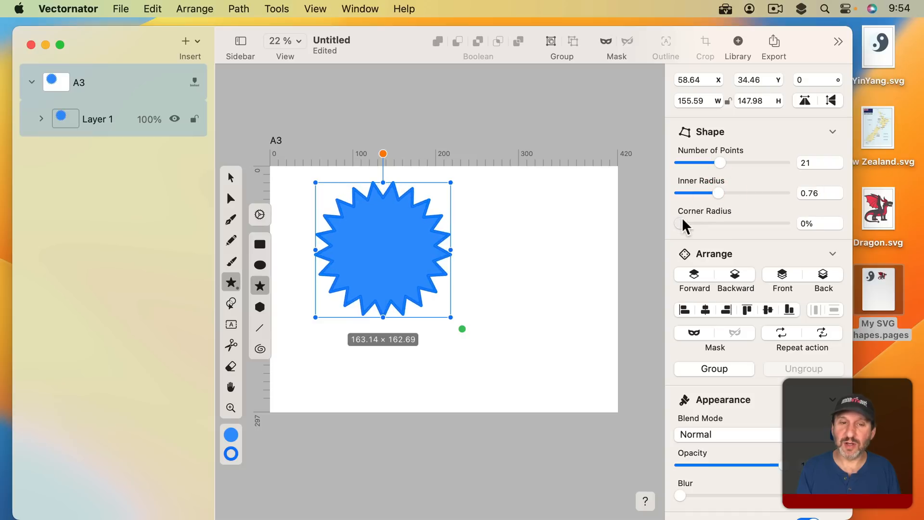
pyautogui.moveTo(683, 222); pyautogui.dragTo(723, 223)
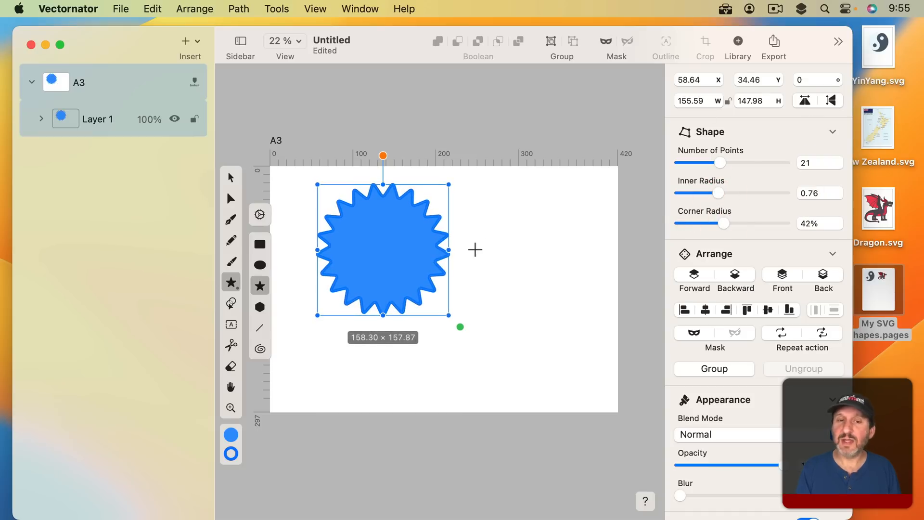
# Step: Export the starburst in SVG format to the Desktop as Untitled.svg
pyautogui.click(123, 9)
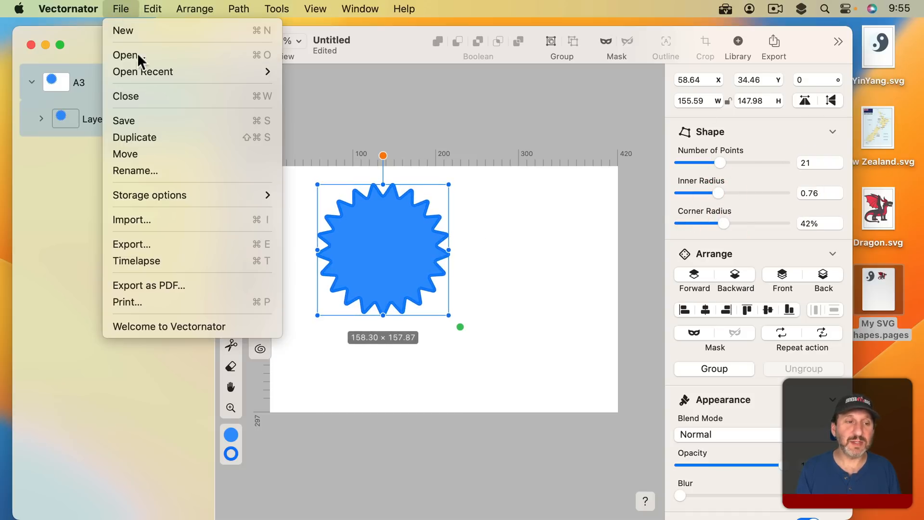
pyautogui.click(163, 243)
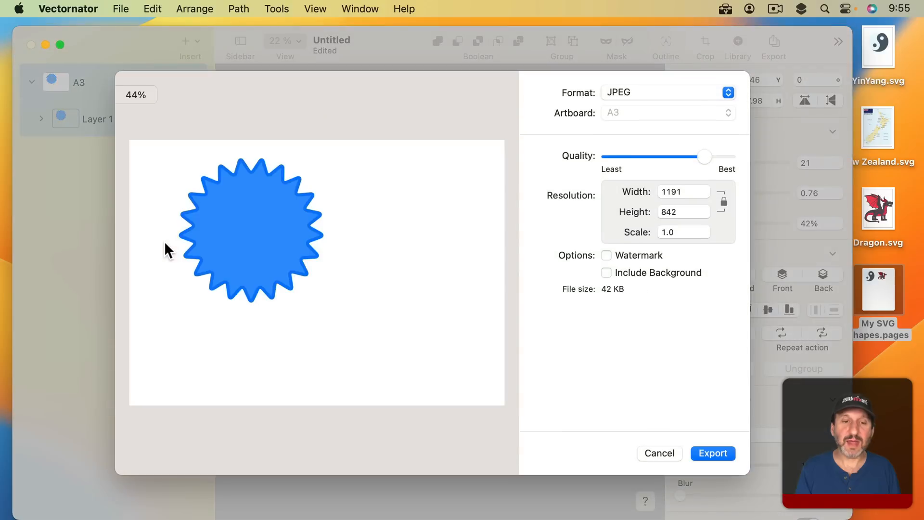
pyautogui.click(631, 93)
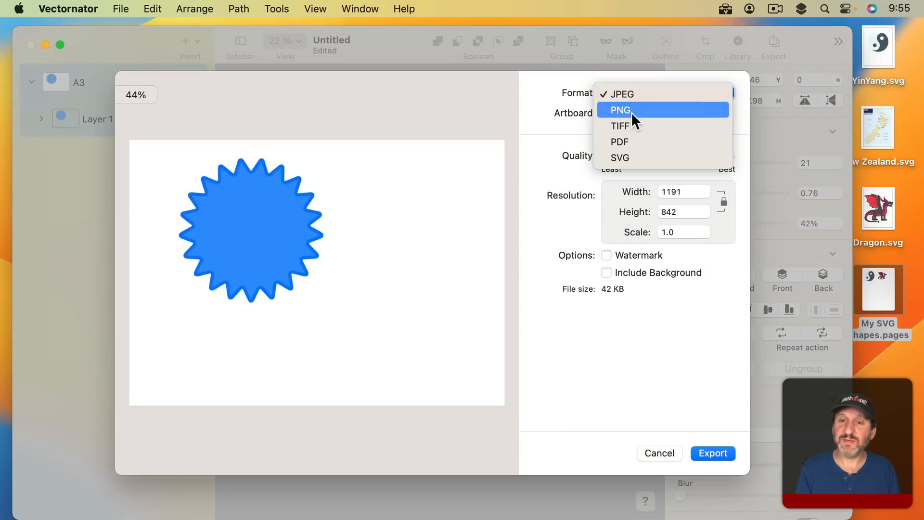
pyautogui.click(636, 155)
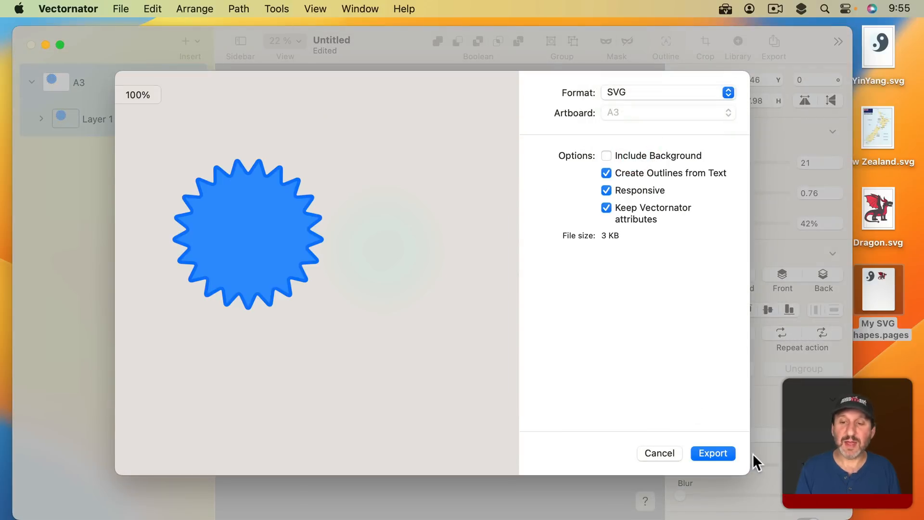
pyautogui.click(714, 449)
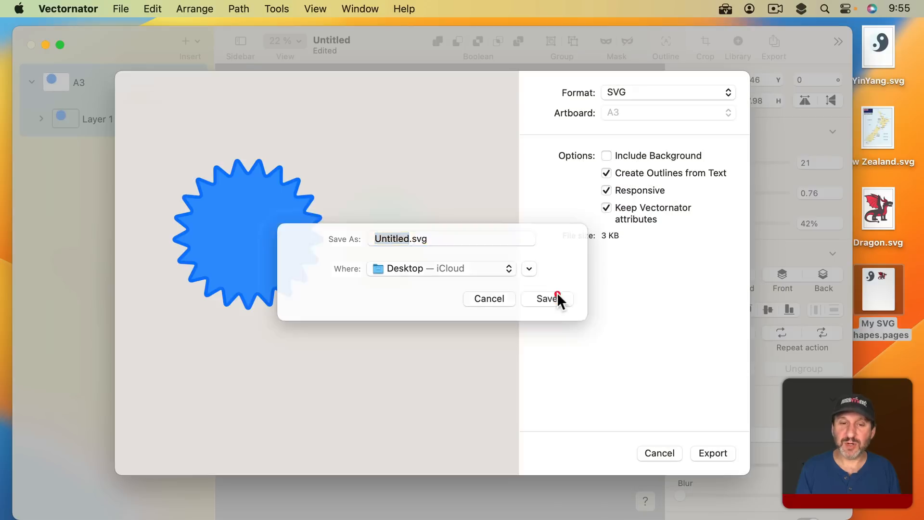
pyautogui.click(556, 298)
# Step: Hide Vectornator, switch to Pages, and close the My SVG Shapes.pages document
pyautogui.press('super+h')
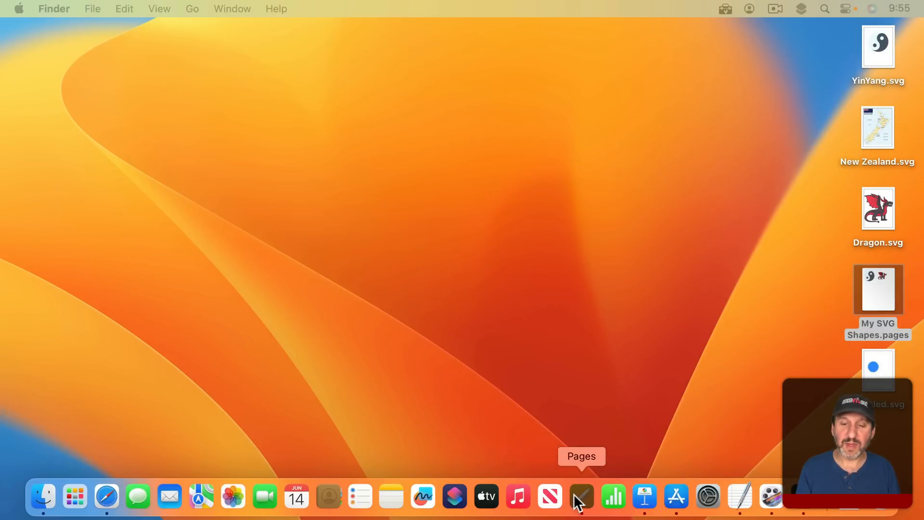
pyautogui.click(575, 496)
pyautogui.click(895, 29)
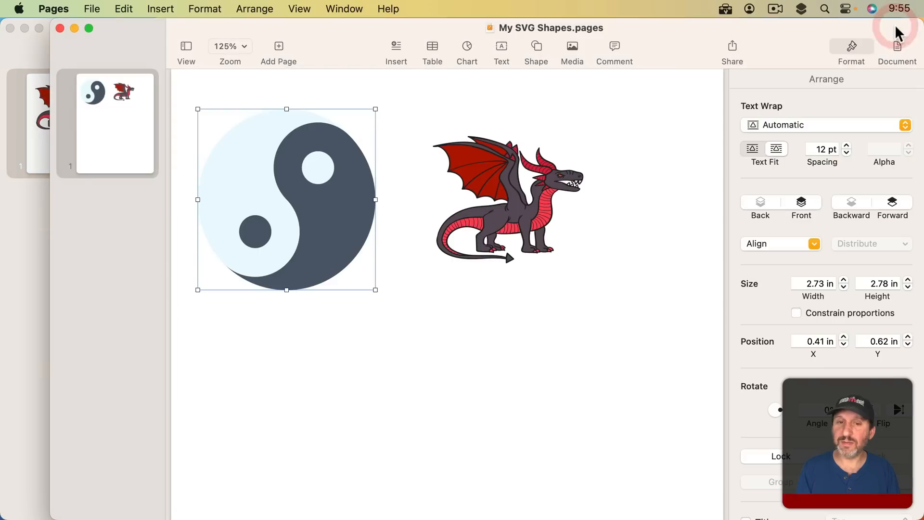
pyautogui.press('super+w')
# Step: Place Untitled.svg over the dragon's wing and break it apart into an editable shape
pyautogui.moveTo(877, 400); pyautogui.dragTo(430, 195)
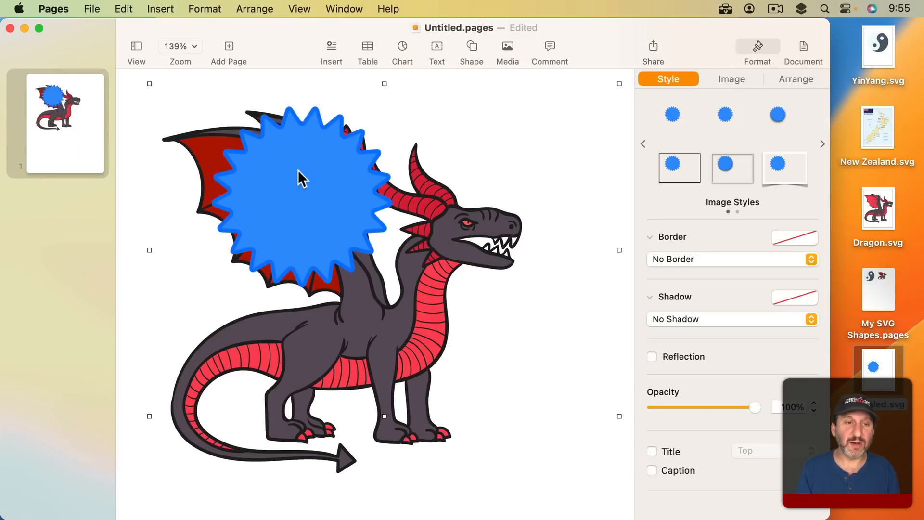
pyautogui.moveTo(299, 171)
pyautogui.mouseDown()
pyautogui.moveTo(395, 186)
pyautogui.moveTo(544, 183)
pyautogui.moveTo(310, 182)
pyautogui.mouseUp()
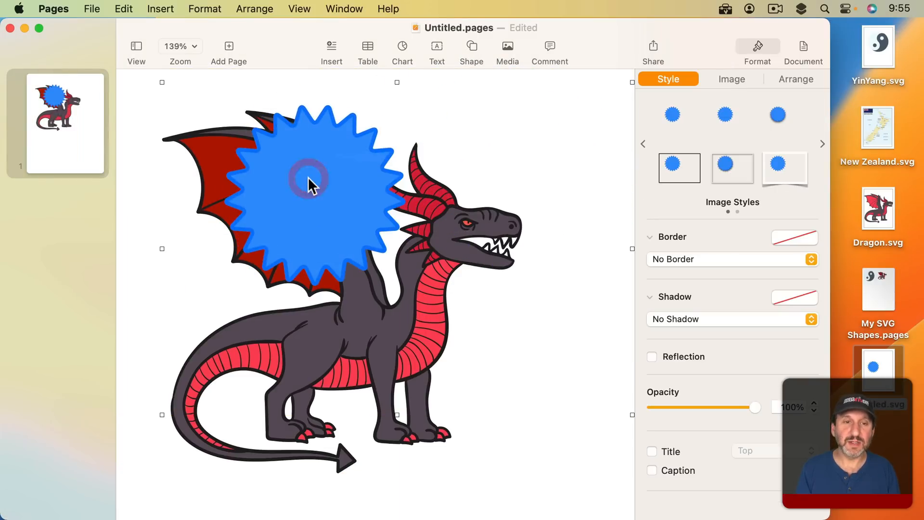
pyautogui.click(201, 8)
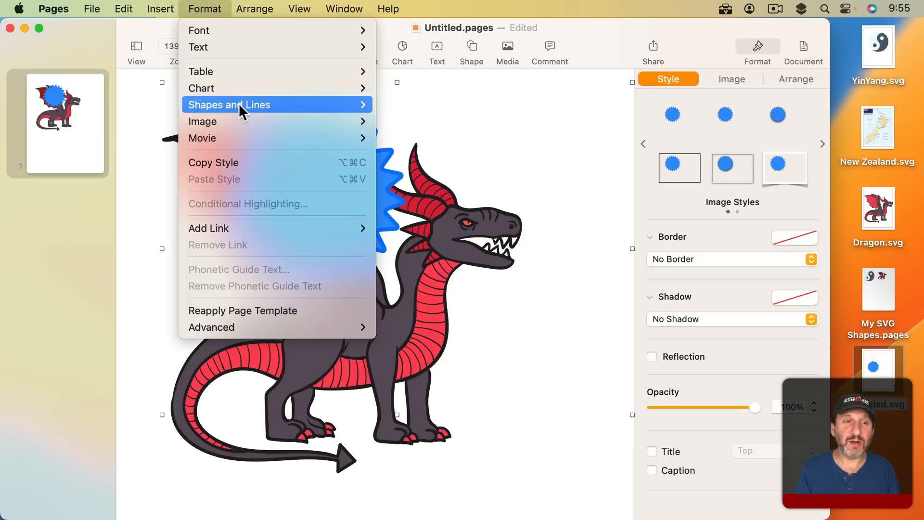
pyautogui.moveTo(355, 111)
pyautogui.click(404, 137)
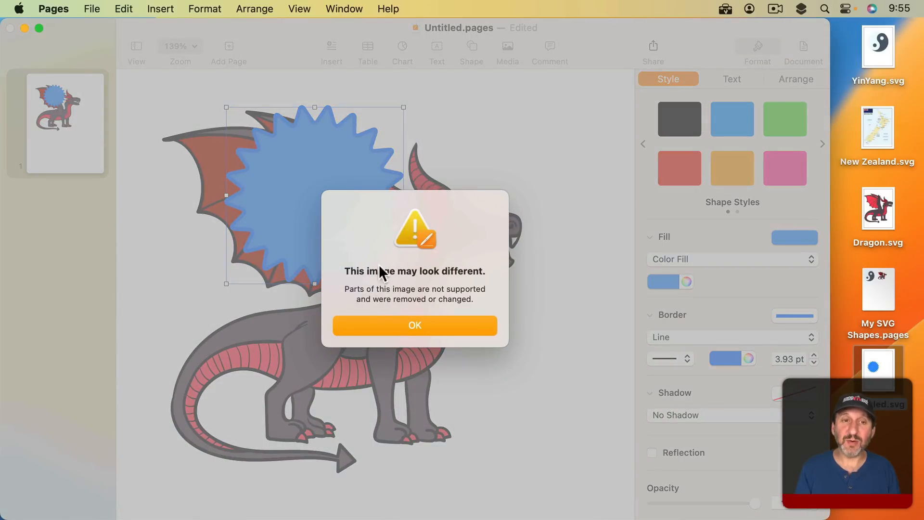
pyautogui.click(434, 329)
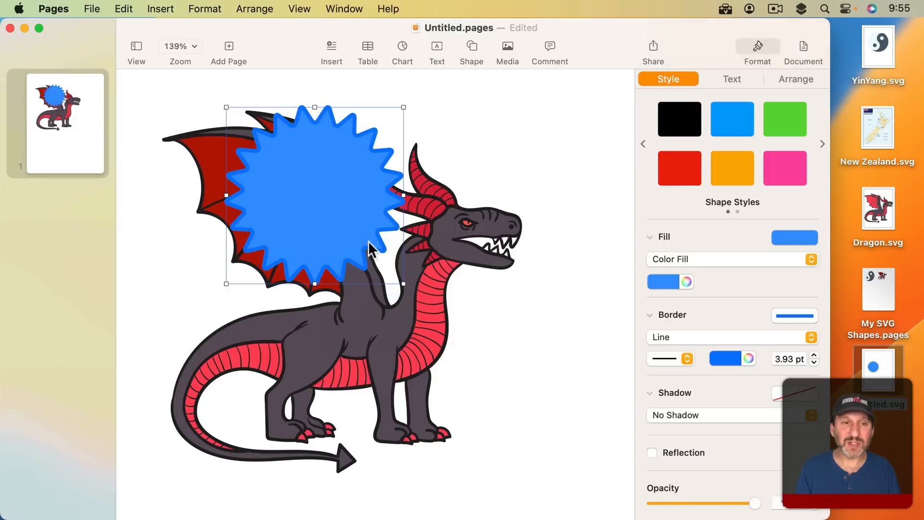
pyautogui.moveTo(336, 204)
pyautogui.mouseDown()
pyautogui.moveTo(490, 194)
pyautogui.moveTo(339, 209)
pyautogui.mouseUp()
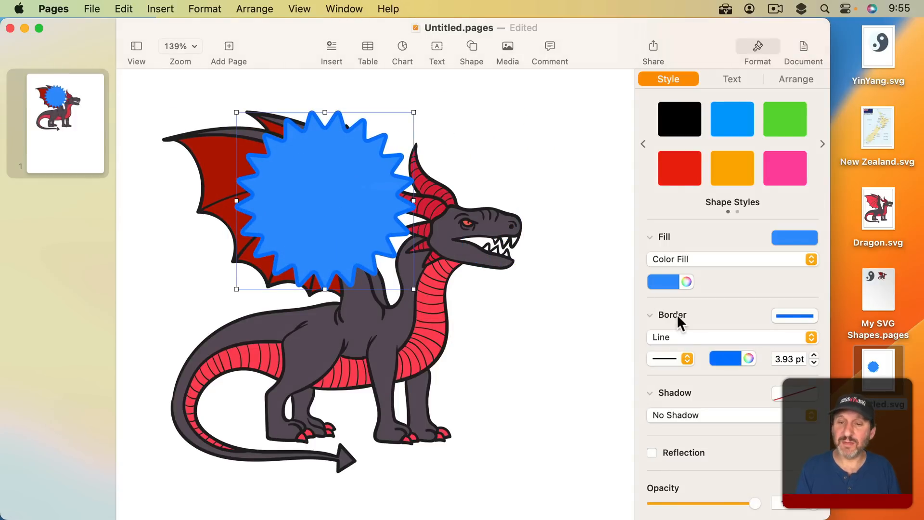
# Step: Give the starburst a dotted dark blue border and a yellow color fill
pyautogui.click(678, 358)
pyautogui.click(674, 375)
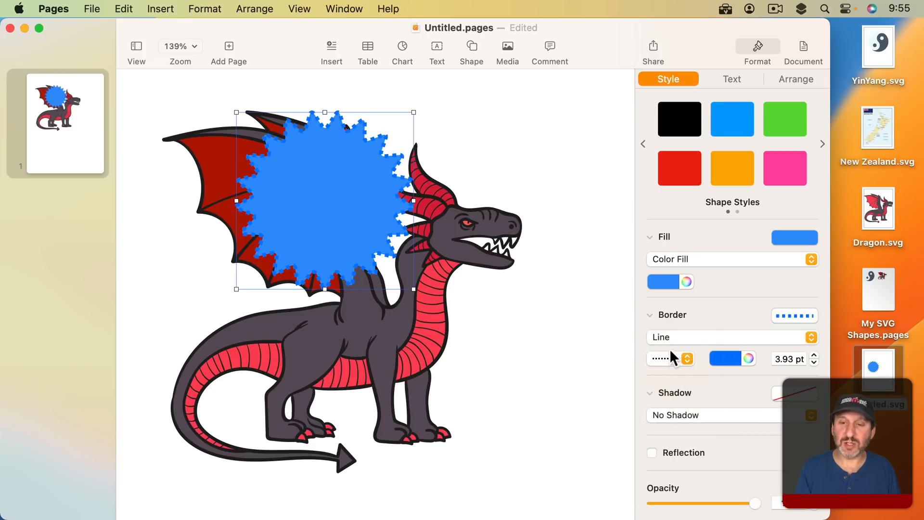
pyautogui.click(725, 358)
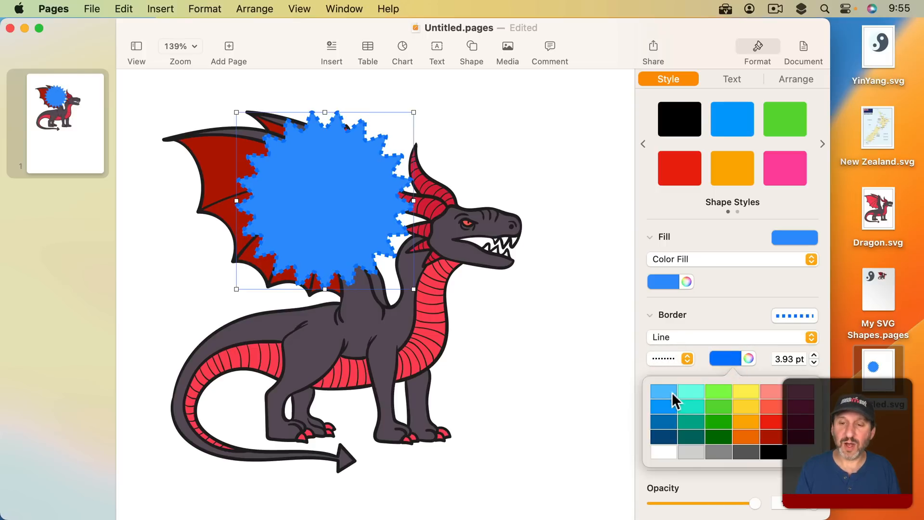
pyautogui.click(658, 424)
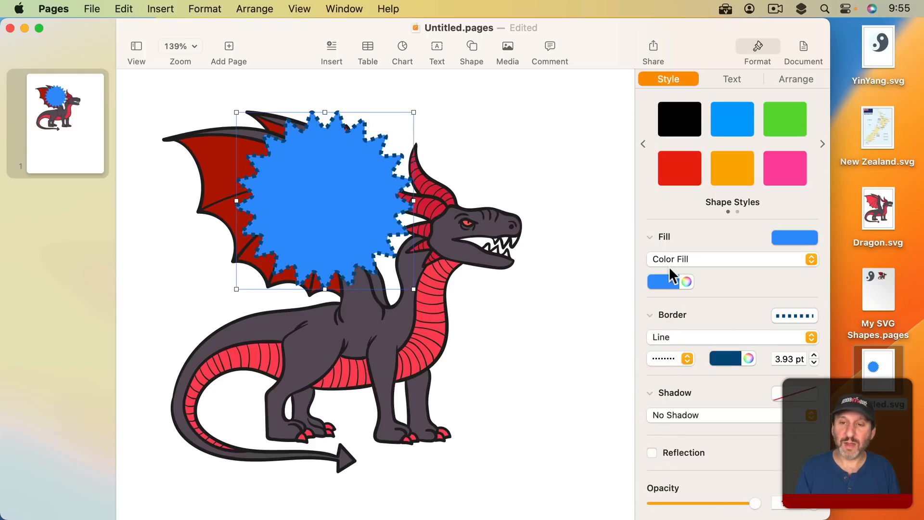
pyautogui.click(669, 282)
pyautogui.click(680, 317)
pyautogui.click(580, 121)
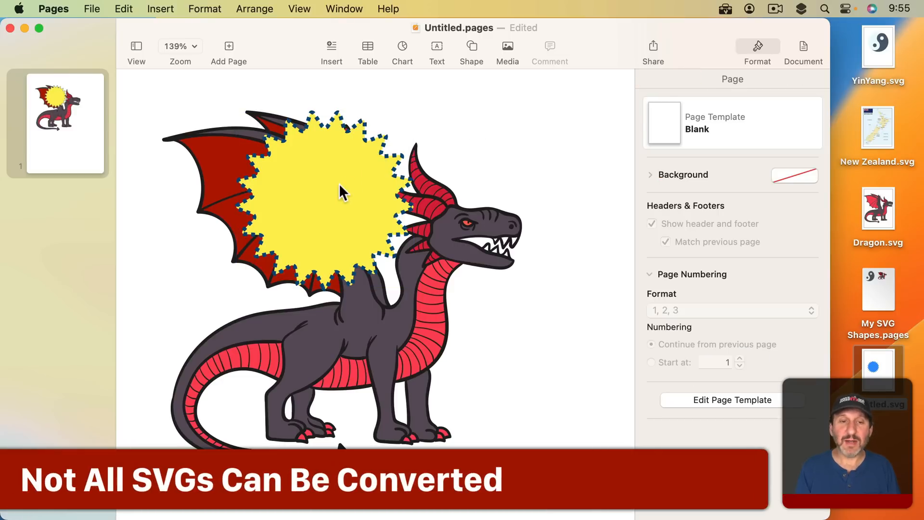
# Step: Delete the yellow starburst and the dragon image from the page
pyautogui.click(338, 184)
pyautogui.press('Delete')
pyautogui.click(301, 181)
pyautogui.press('Delete')
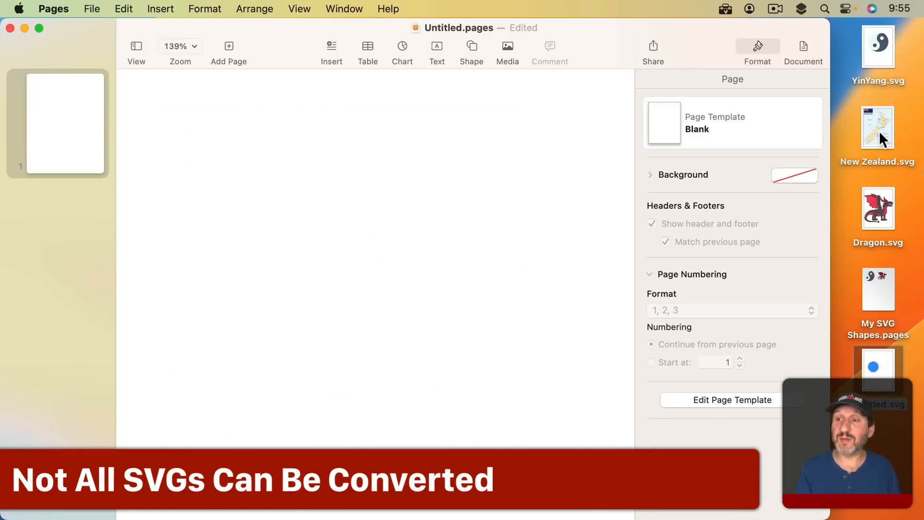
# Step: Place New Zealand.svg on the empty page and try to break it apart into shapes
pyautogui.moveTo(881, 128); pyautogui.dragTo(328, 247)
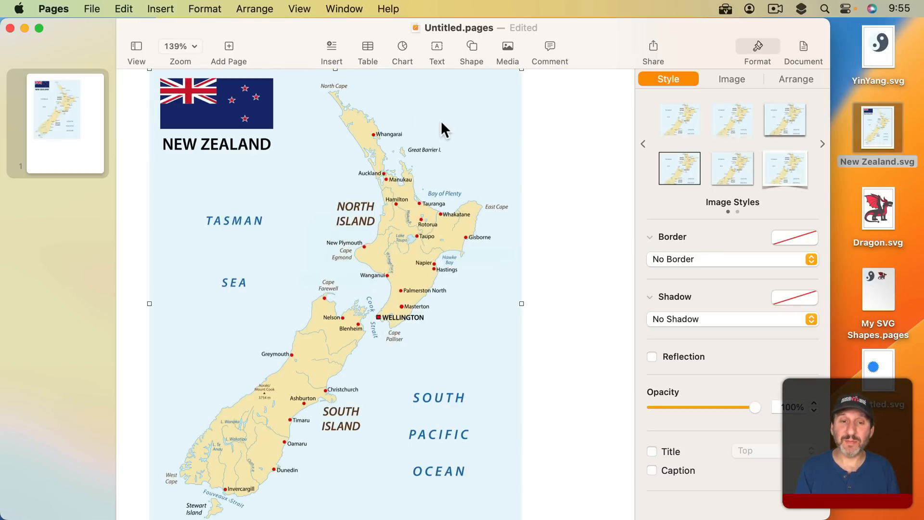
pyautogui.click(203, 9)
pyautogui.moveTo(216, 104)
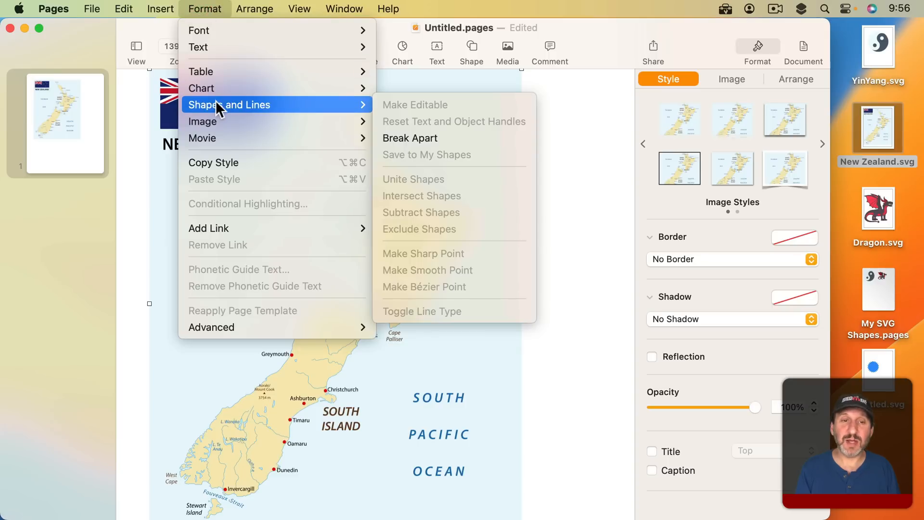
pyautogui.click(407, 137)
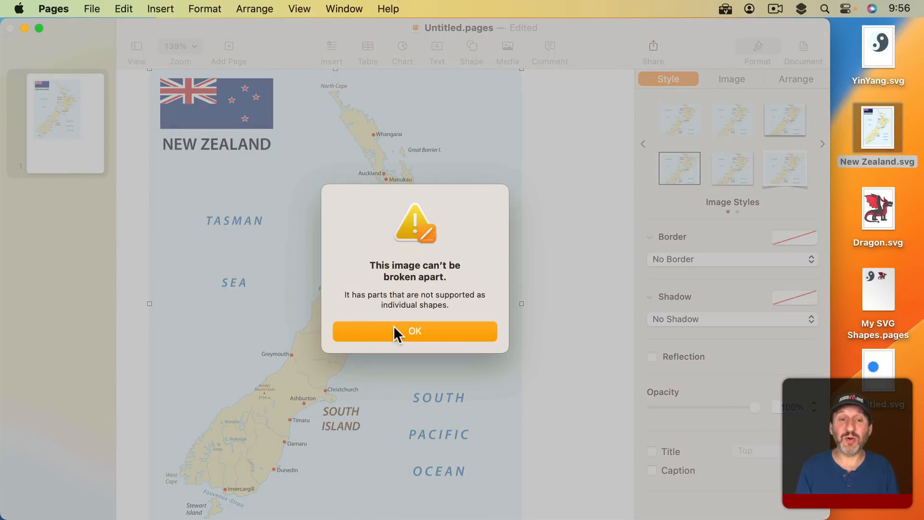
pyautogui.click(418, 331)
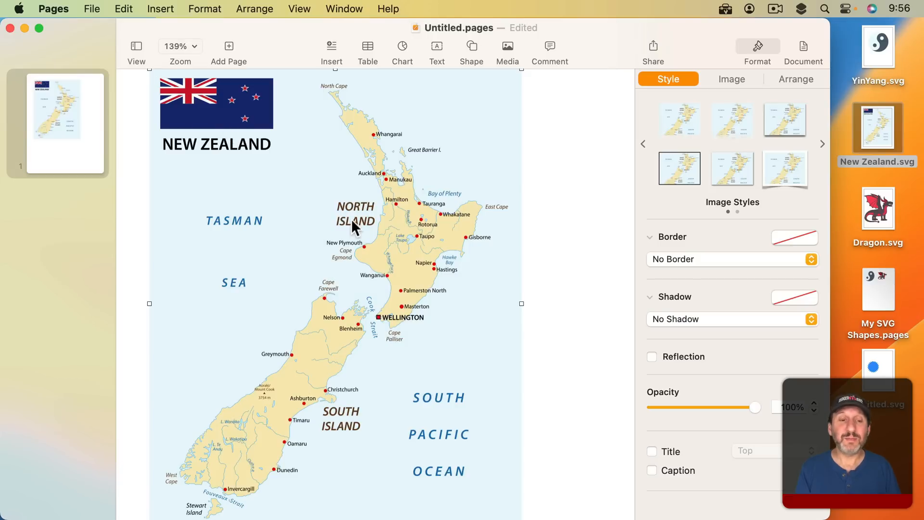
# Step: Shrink the New Zealand map and scale it back up well beyond the page width to inspect its linework
pyautogui.moveTo(301, 199); pyautogui.dragTo(333, 243)
pyautogui.moveTo(181, 114); pyautogui.dragTo(371, 281)
pyautogui.moveTo(468, 356); pyautogui.dragTo(356, 189)
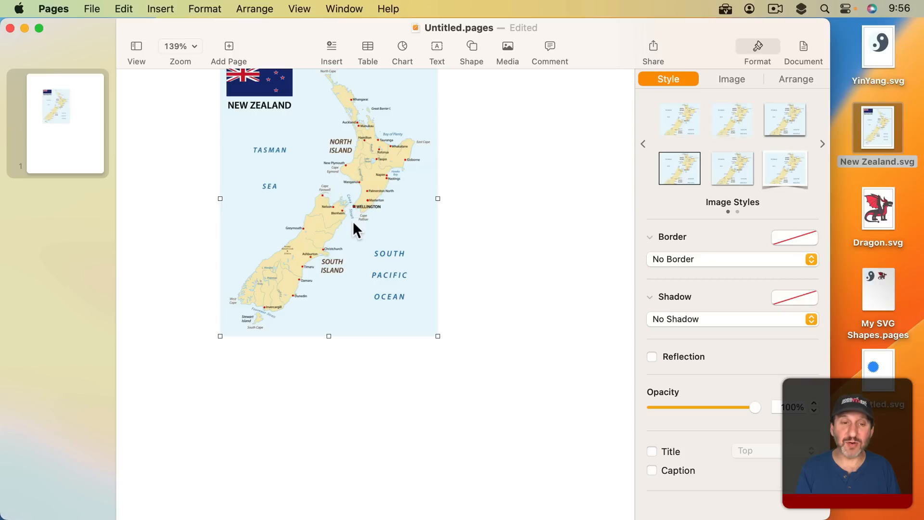
pyautogui.moveTo(436, 198); pyautogui.dragTo(912, 212)
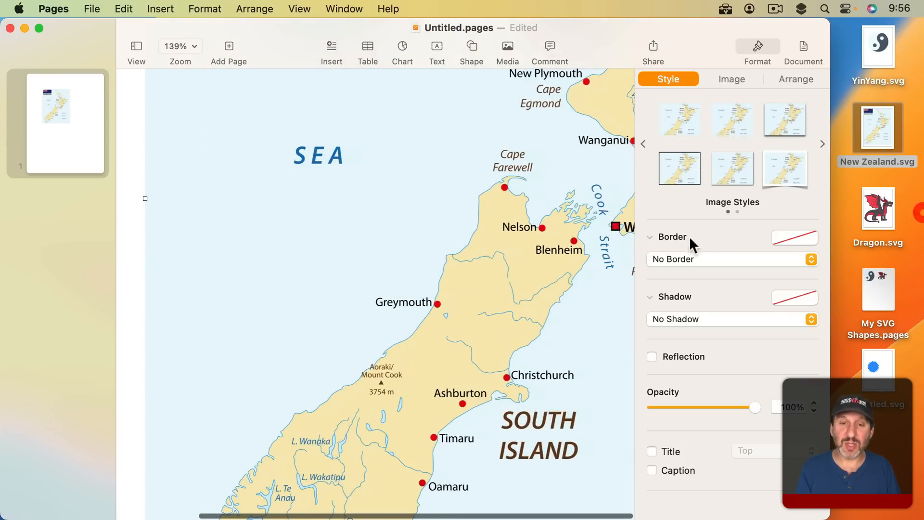
pyautogui.scroll(10, 530, 250)
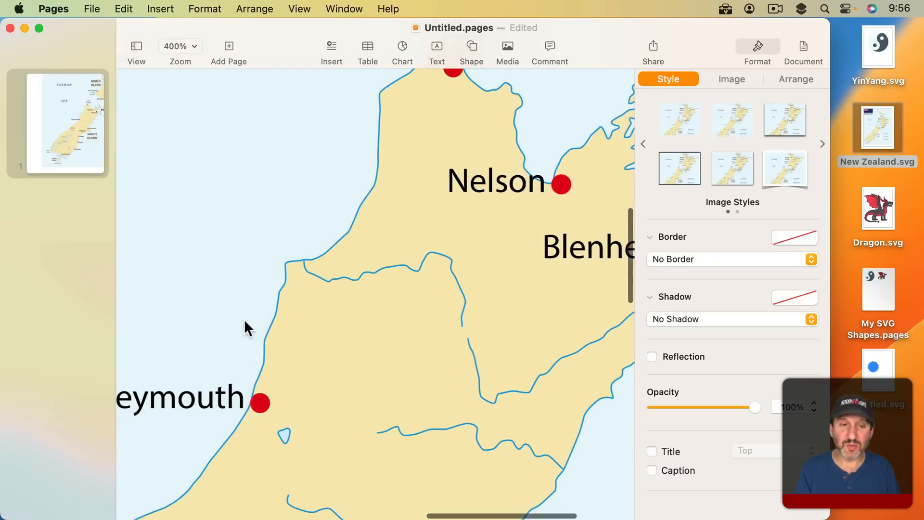